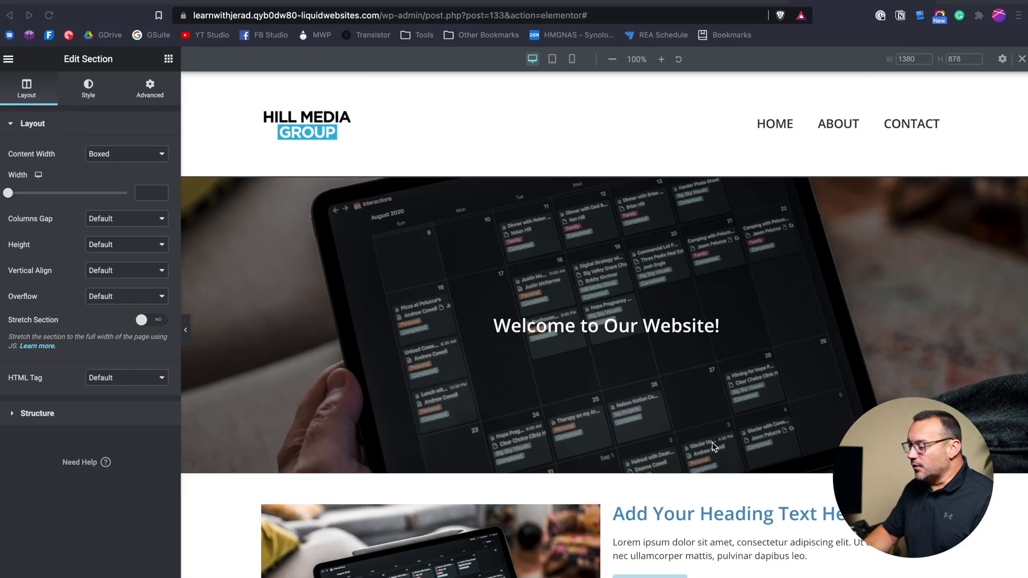
- Scroll up and down through the homepage's sections in the current preview
scroll(712, 446, up, 6)
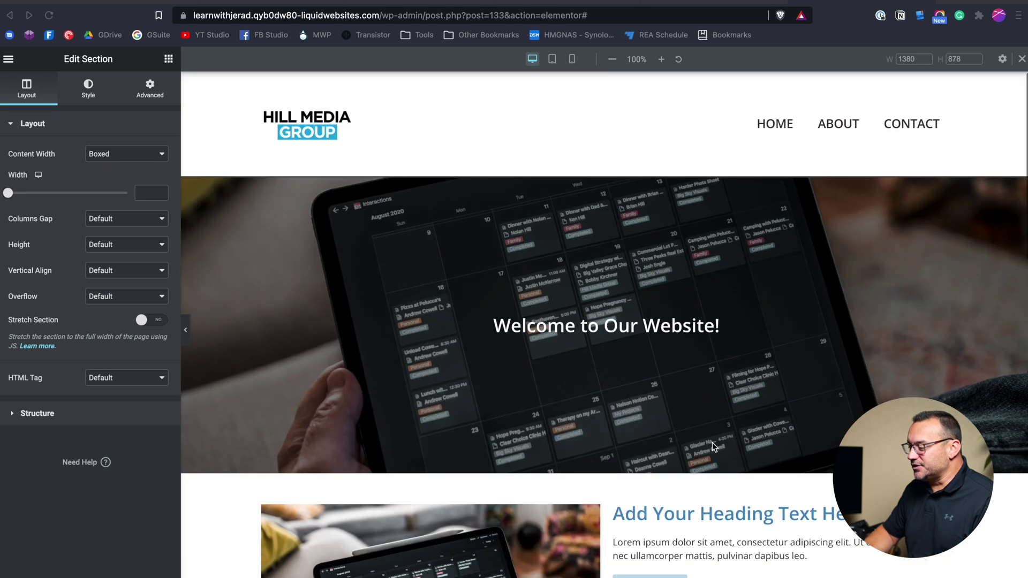
scroll(704, 331, down, 7)
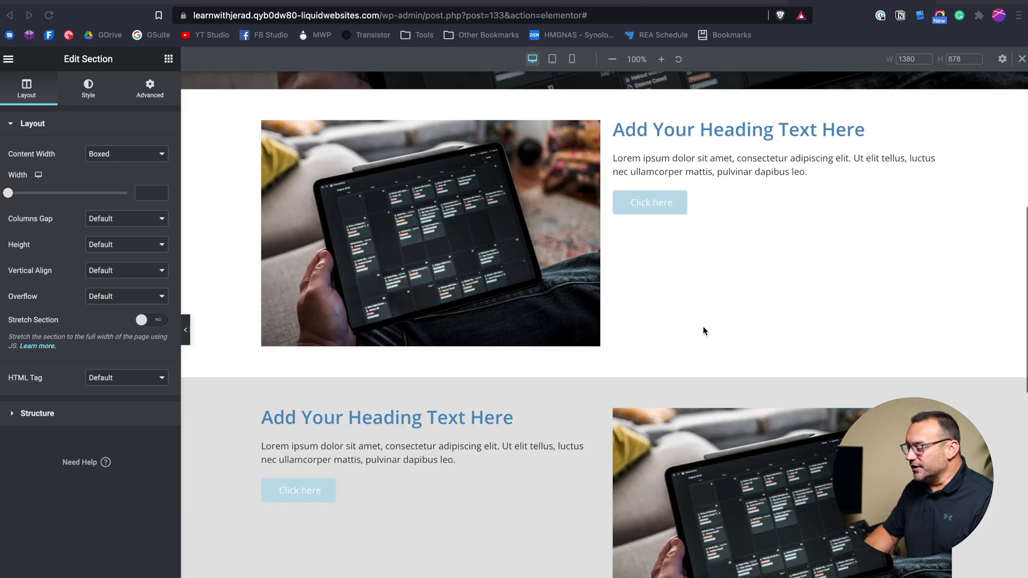
scroll(625, 411, down, 5)
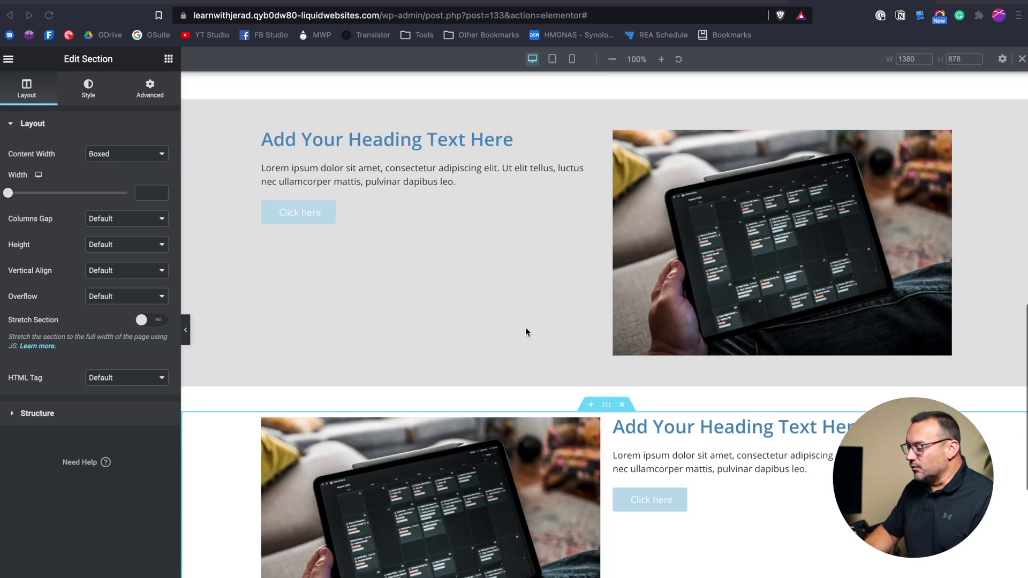
scroll(549, 234, down, 3)
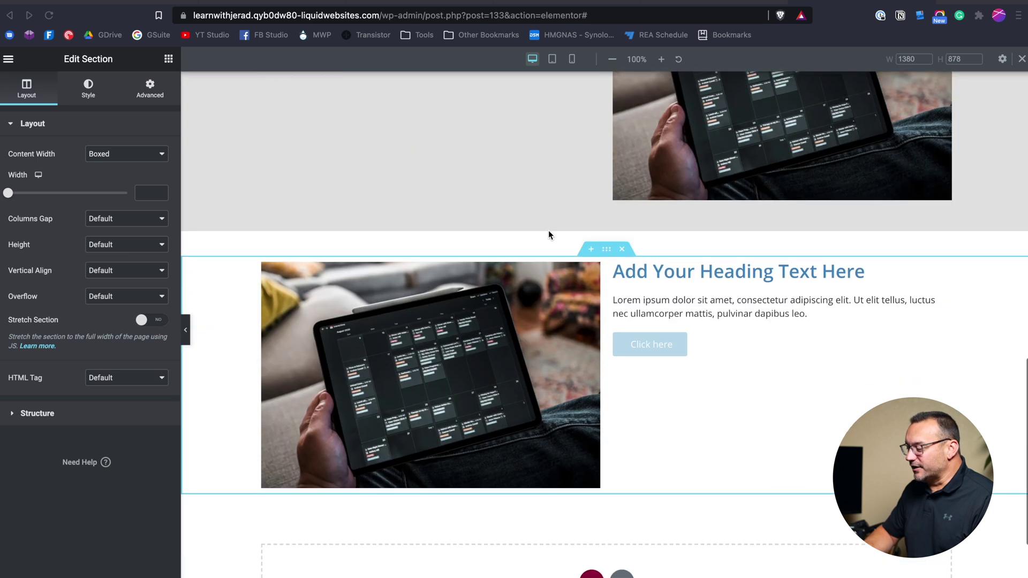
scroll(659, 394, up, 2)
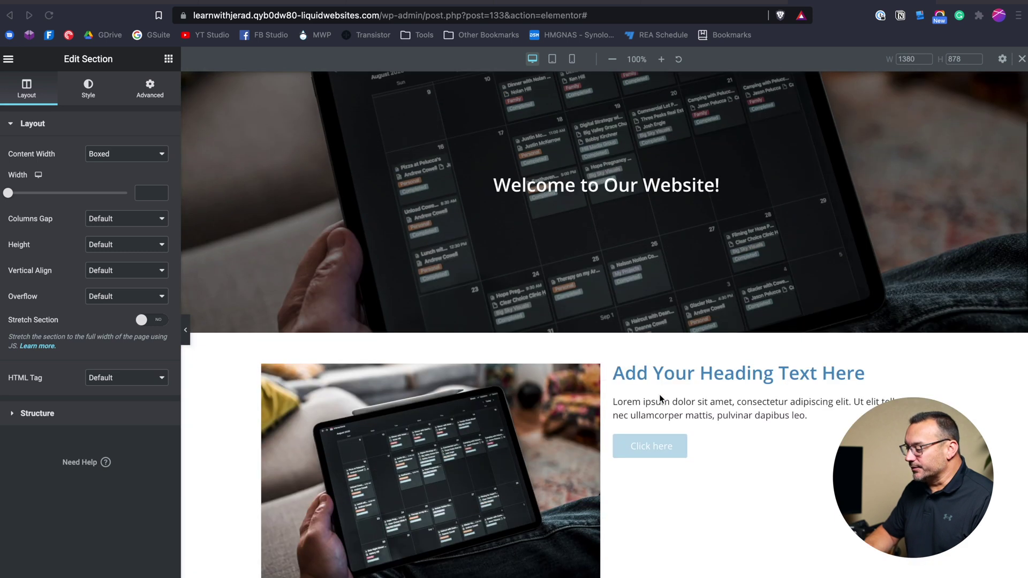
scroll(660, 395, down, 5)
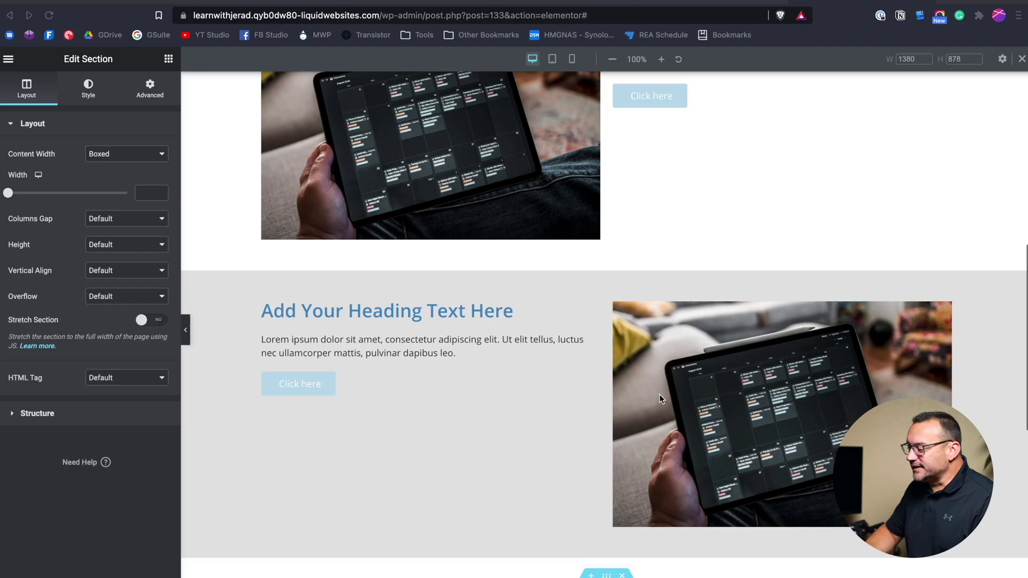
scroll(659, 395, down, 1)
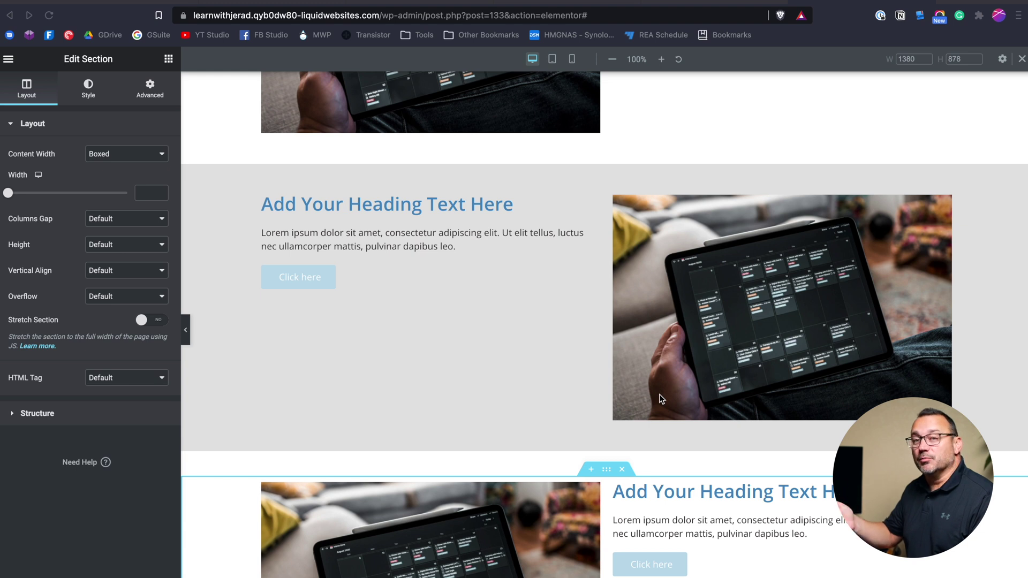
scroll(660, 394, up, 10)
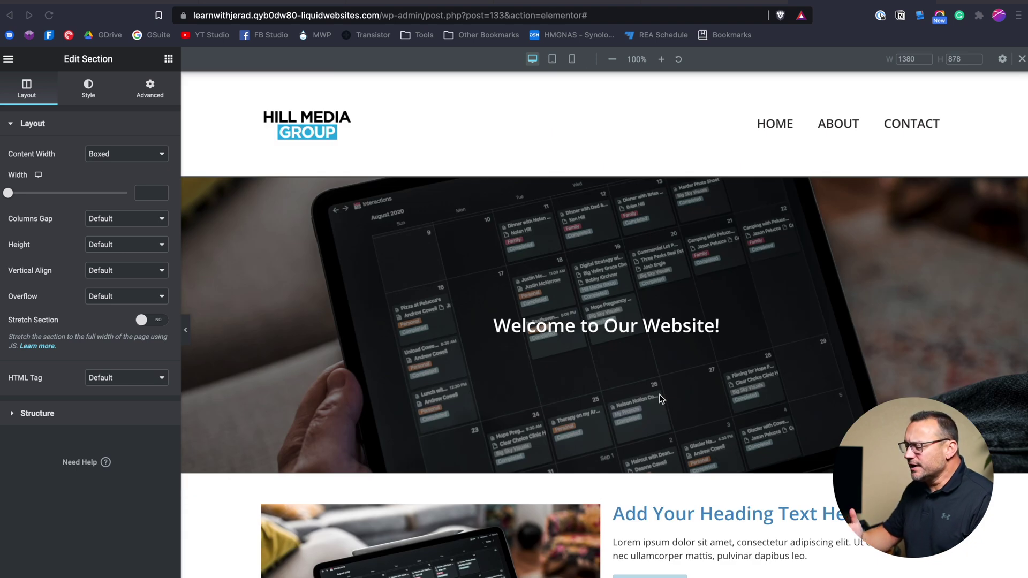
scroll(660, 394, down, 10)
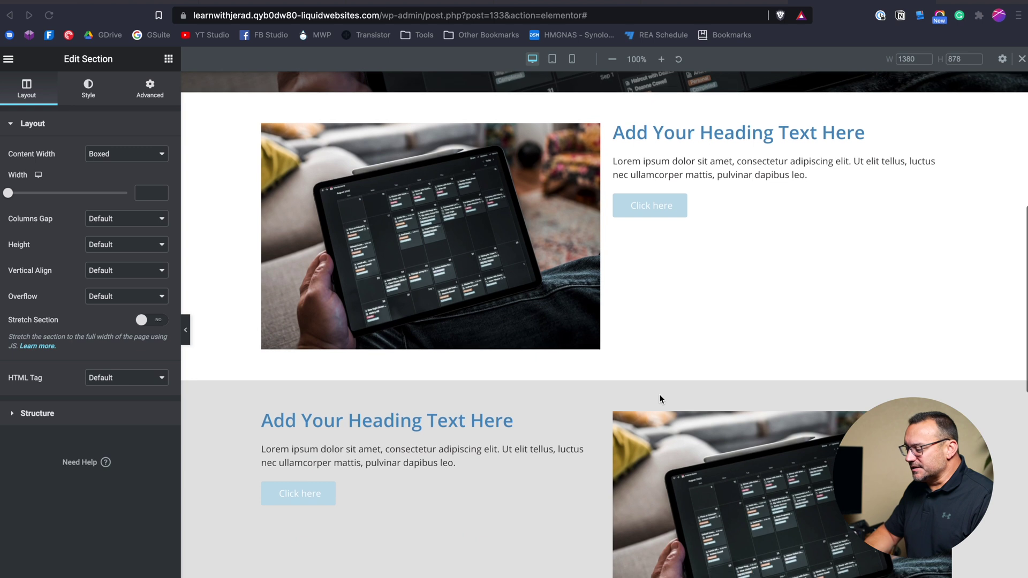
scroll(660, 394, down, 5)
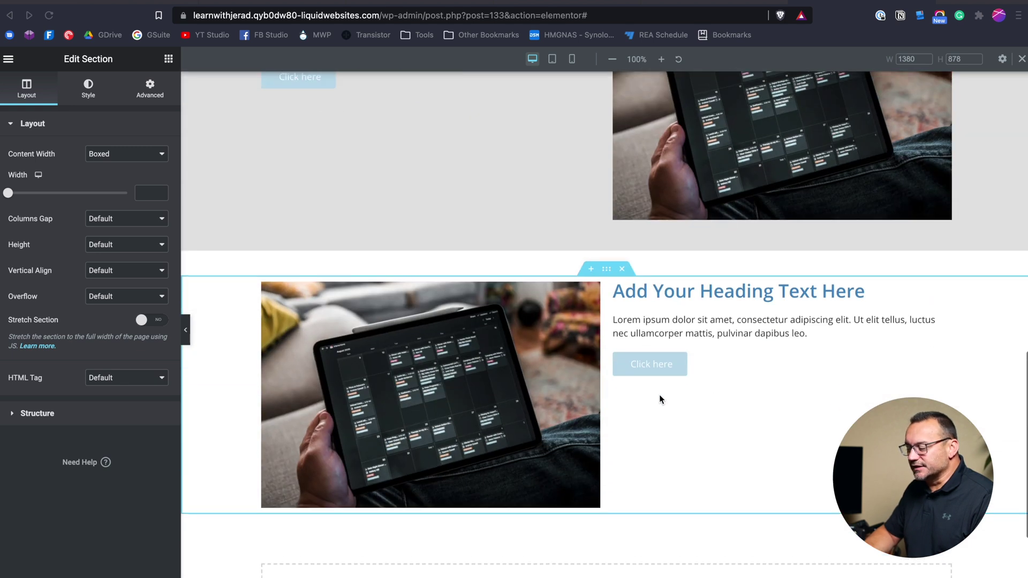
scroll(659, 394, up, 14)
scroll(659, 395, up, 2)
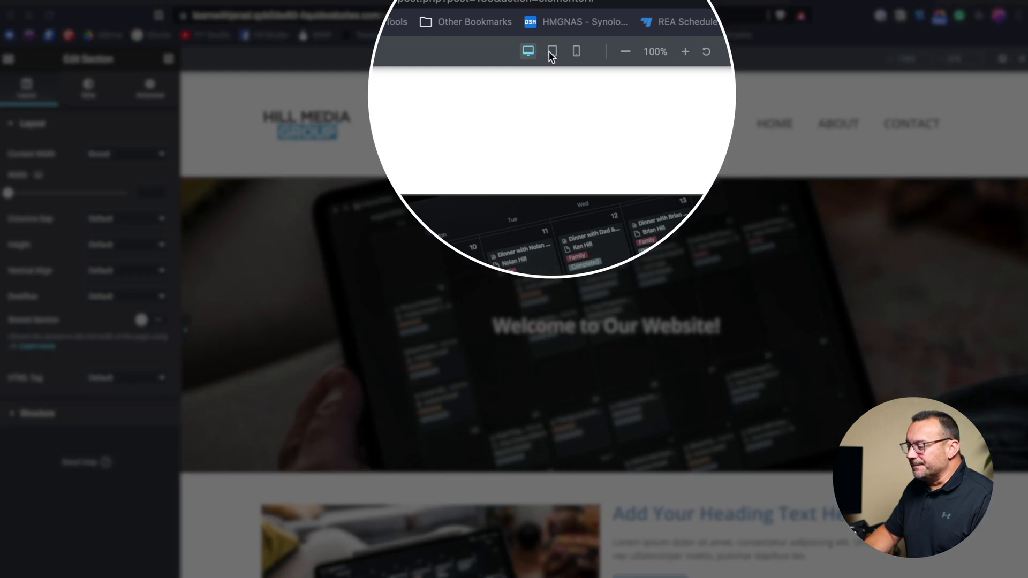
- Switch to the 768 px tablet preview and scroll through the side-by-side image/text sections
click(552, 53)
scroll(564, 215, down, 5)
scroll(736, 242, down, 2)
scroll(737, 242, up, 9)
scroll(737, 241, down, 1)
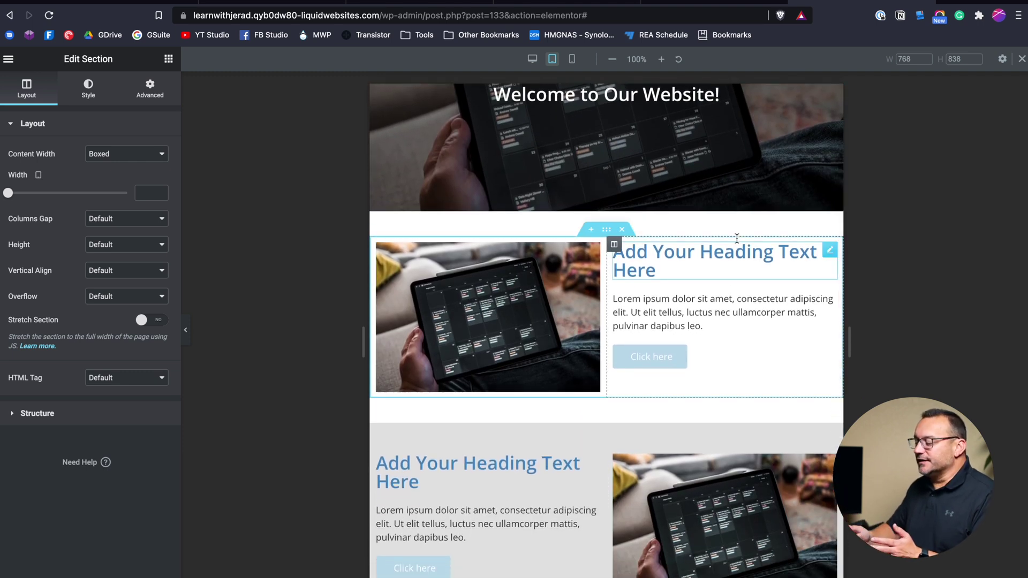
scroll(737, 238, down, 3)
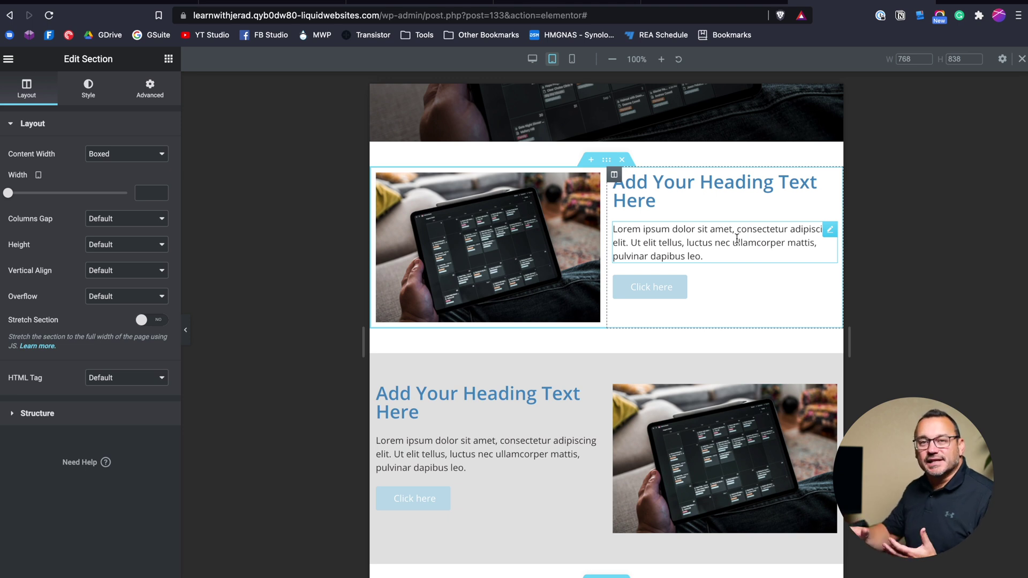
scroll(737, 239, down, 1)
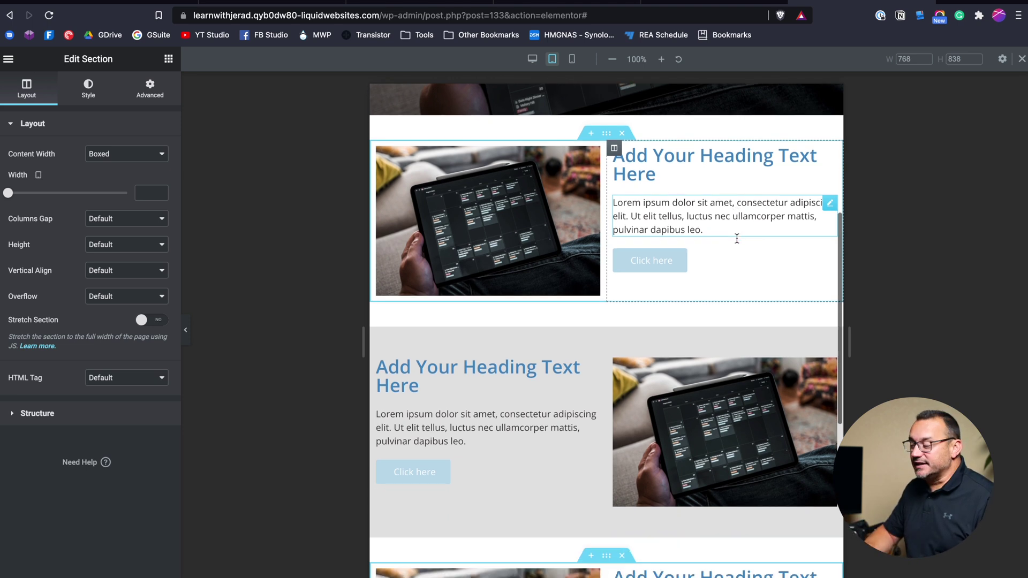
scroll(737, 238, up, 13)
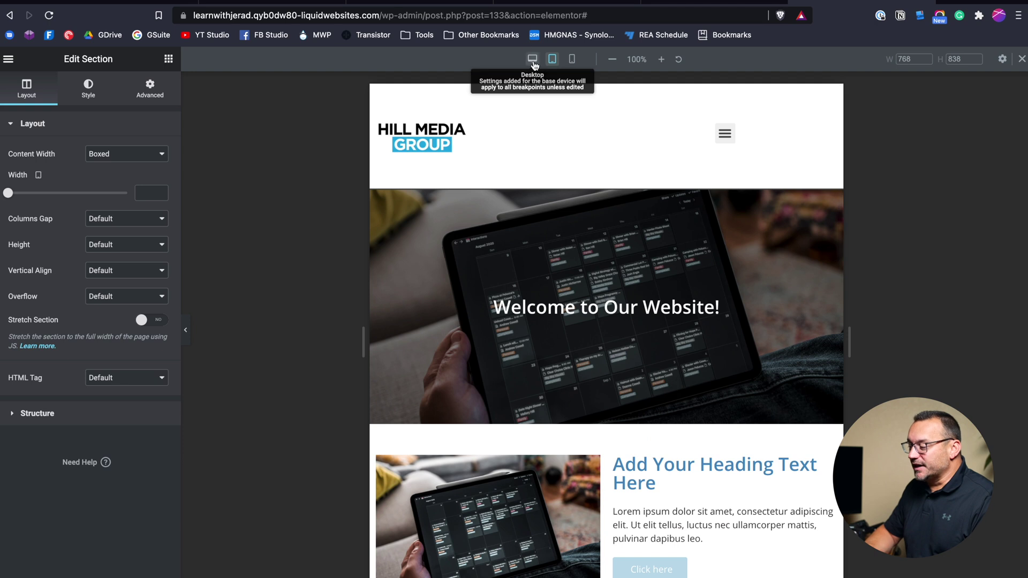
- Switch to the 360 px mobile preview and scroll down, seeing the grey section's text stacked above its image
click(572, 59)
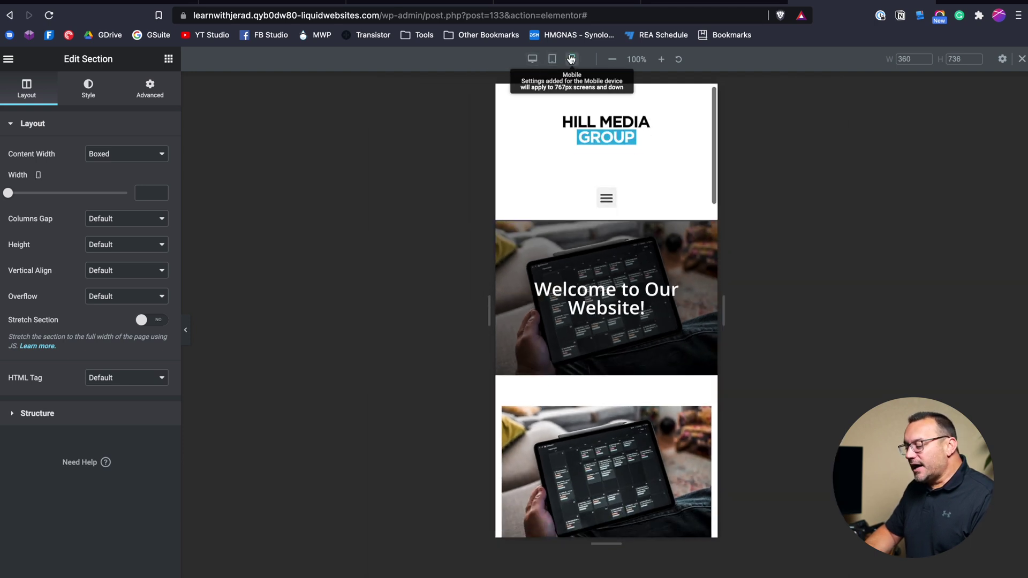
scroll(606, 247, down, 10)
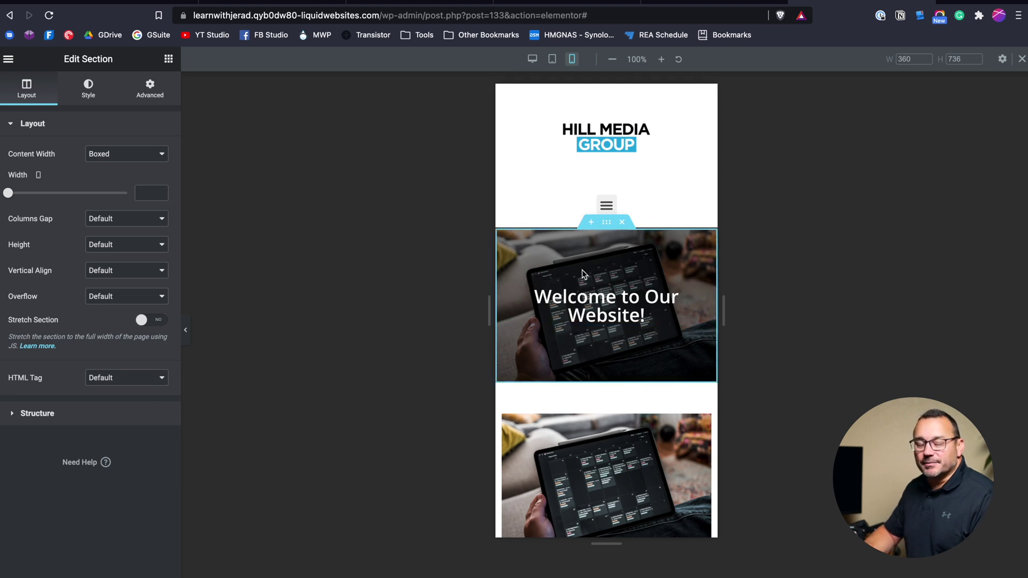
scroll(584, 276, down, 1)
scroll(582, 271, down, 5)
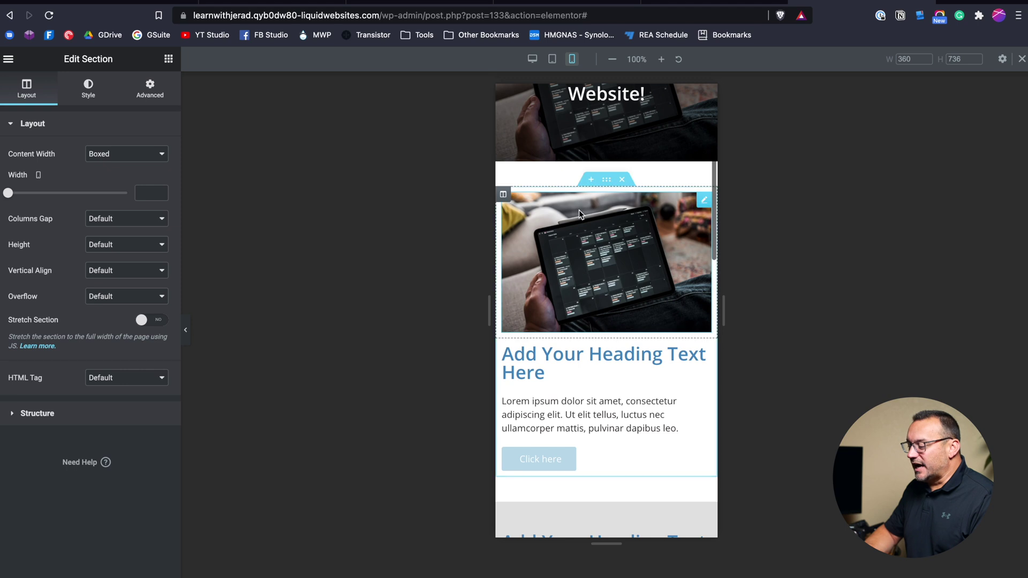
scroll(571, 285, down, 2)
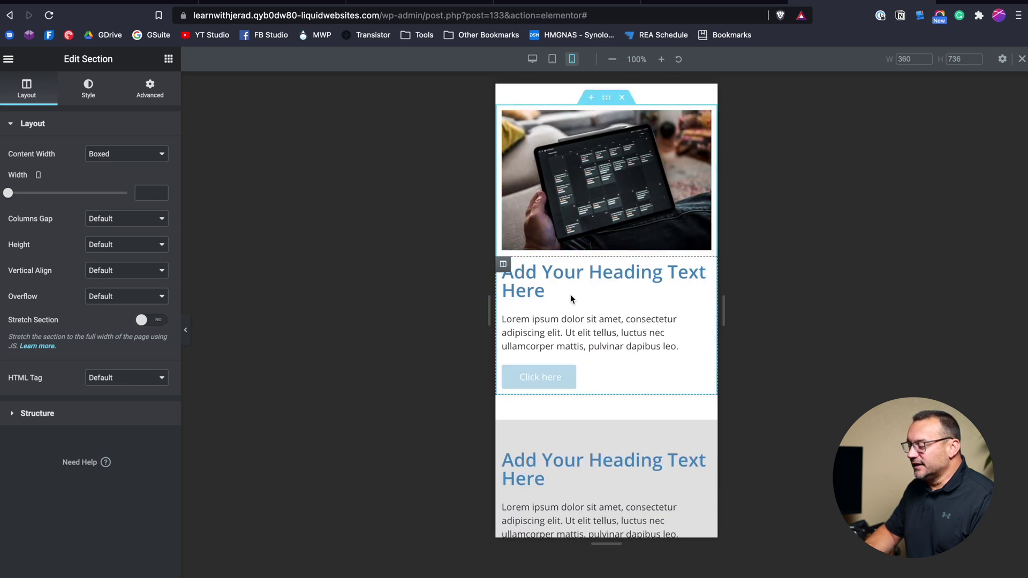
scroll(564, 359, down, 4)
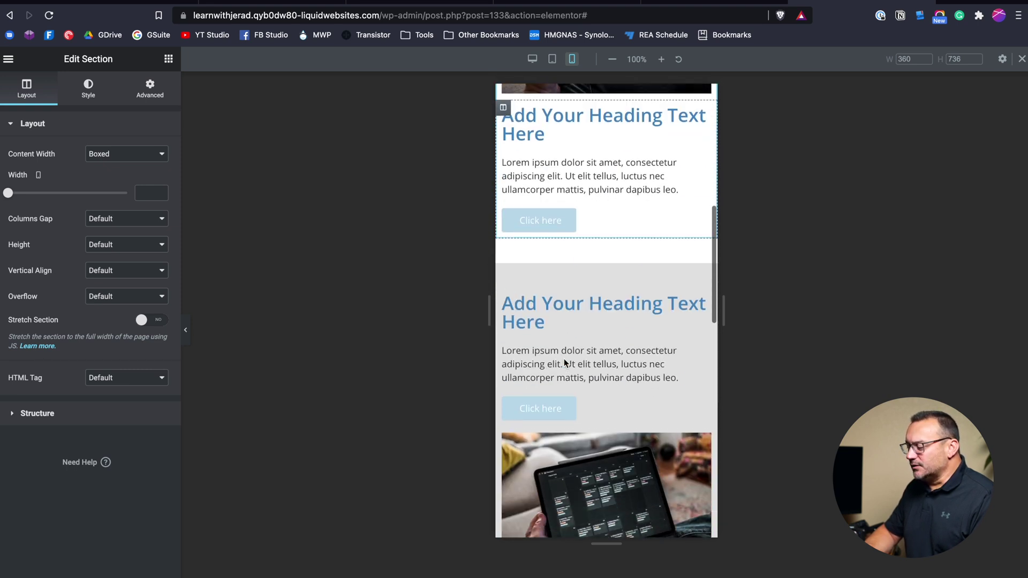
scroll(563, 358, down, 3)
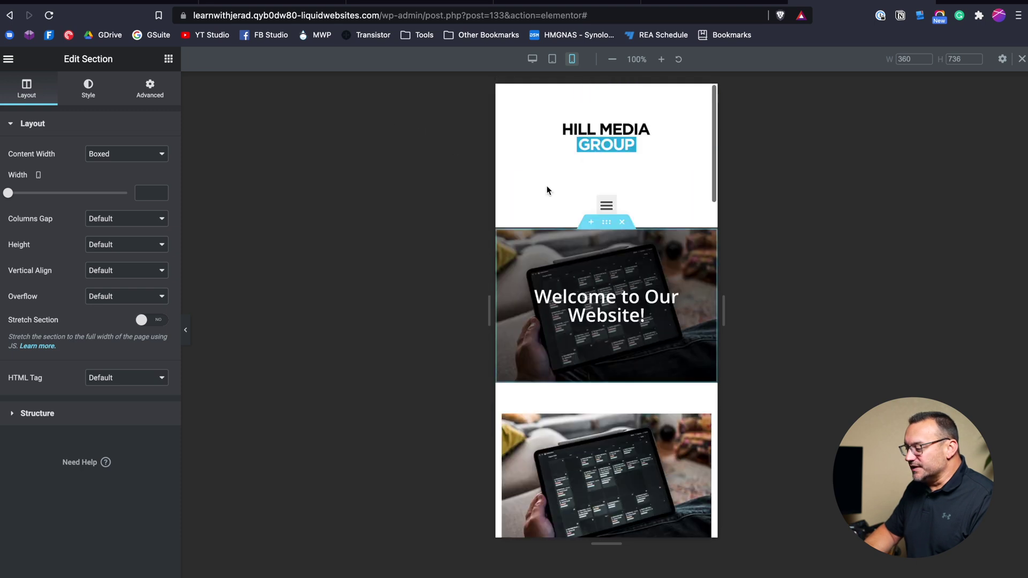
scroll(546, 188, down, 8)
scroll(547, 189, down, 5)
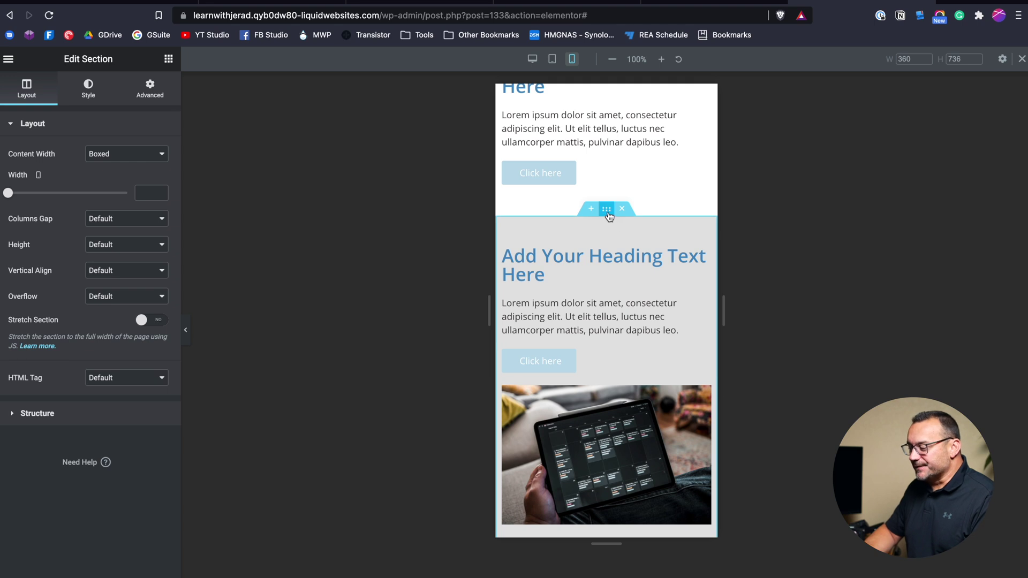
scroll(610, 262, down, 2)
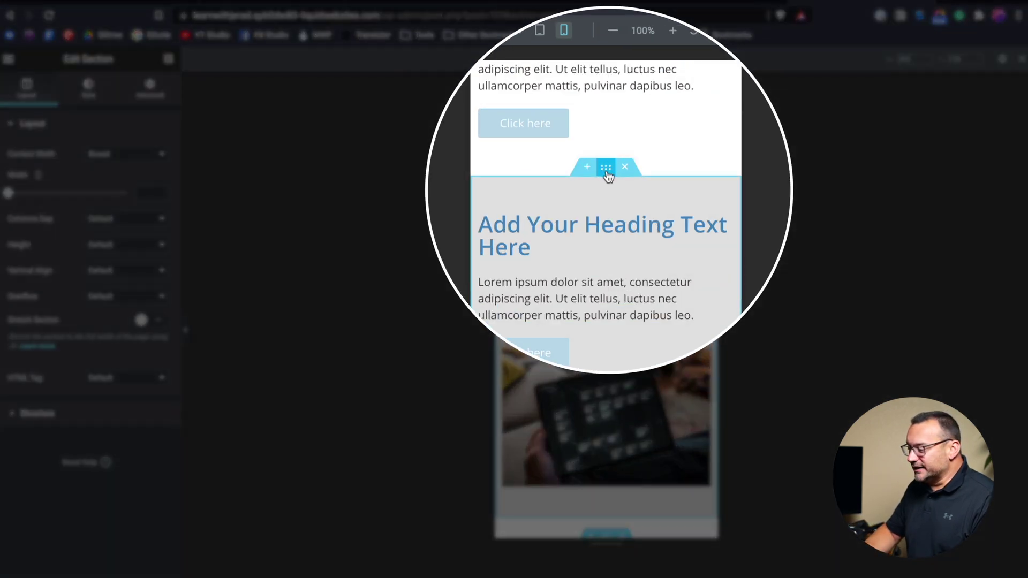
- Turn on Reverse Columns (Mobile) in the grey section's Advanced > Responsive settings
click(607, 175)
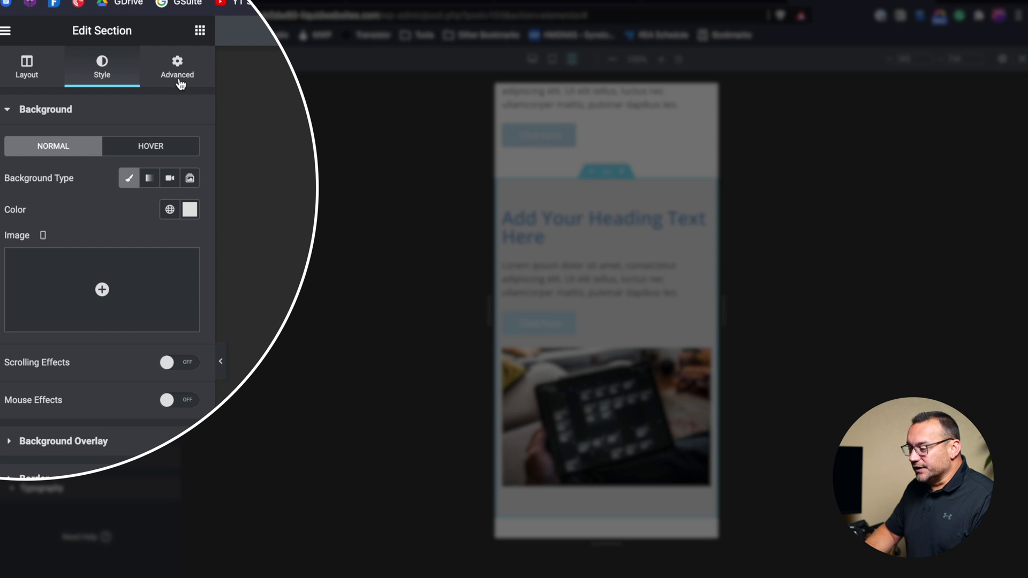
click(179, 80)
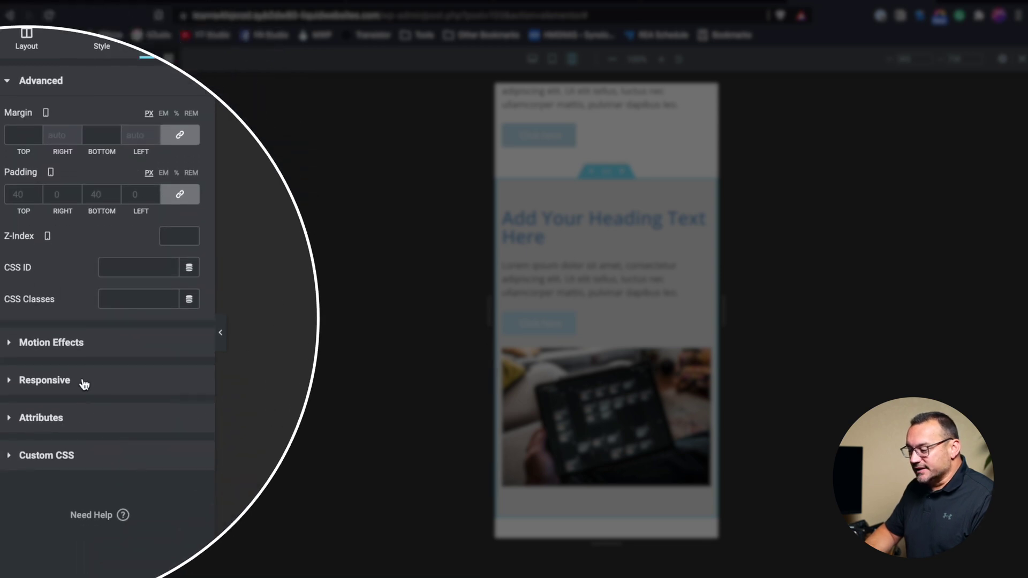
click(45, 380)
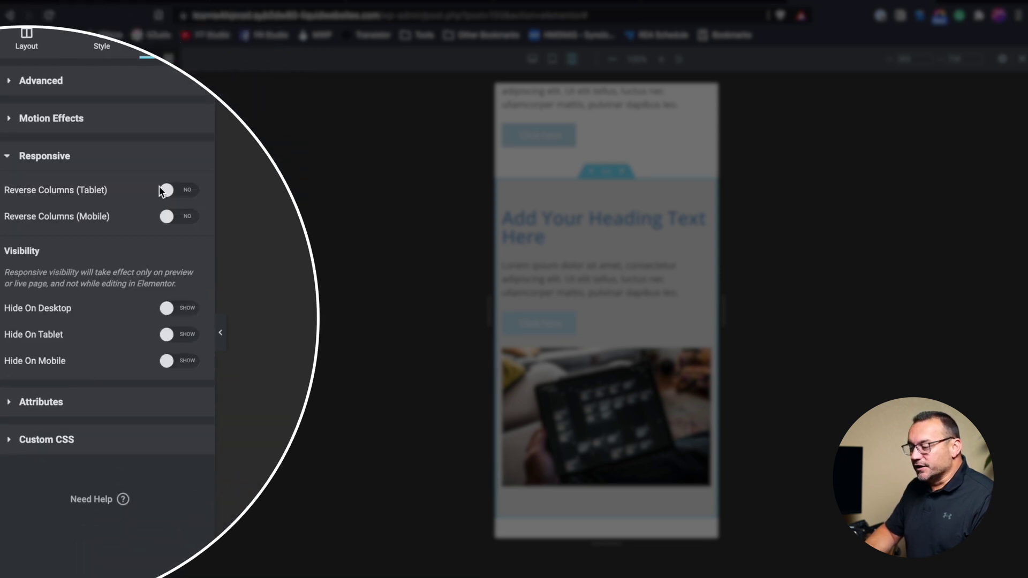
click(178, 217)
scroll(574, 286, down, 7)
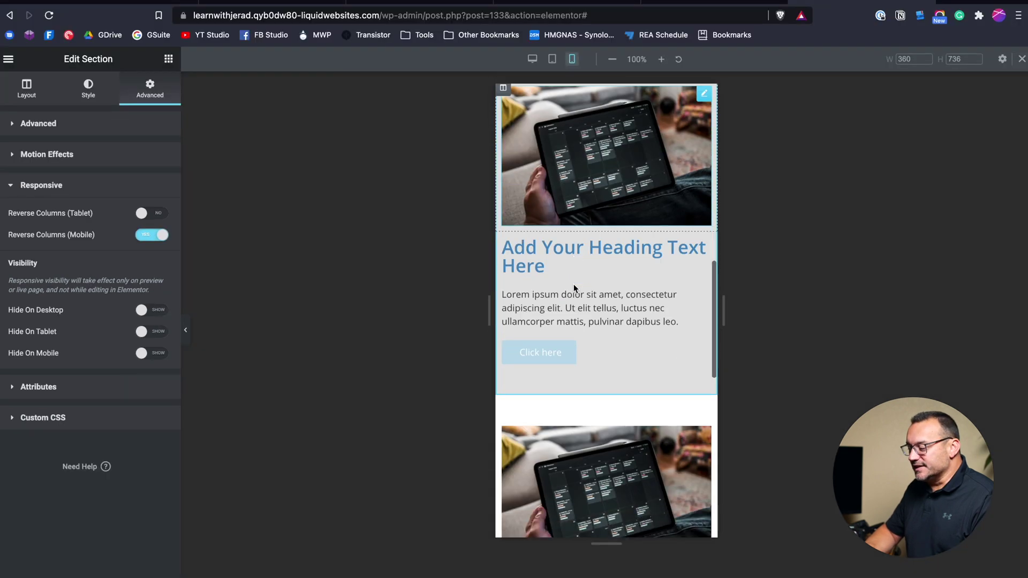
scroll(573, 287, down, 3)
scroll(573, 288, up, 1)
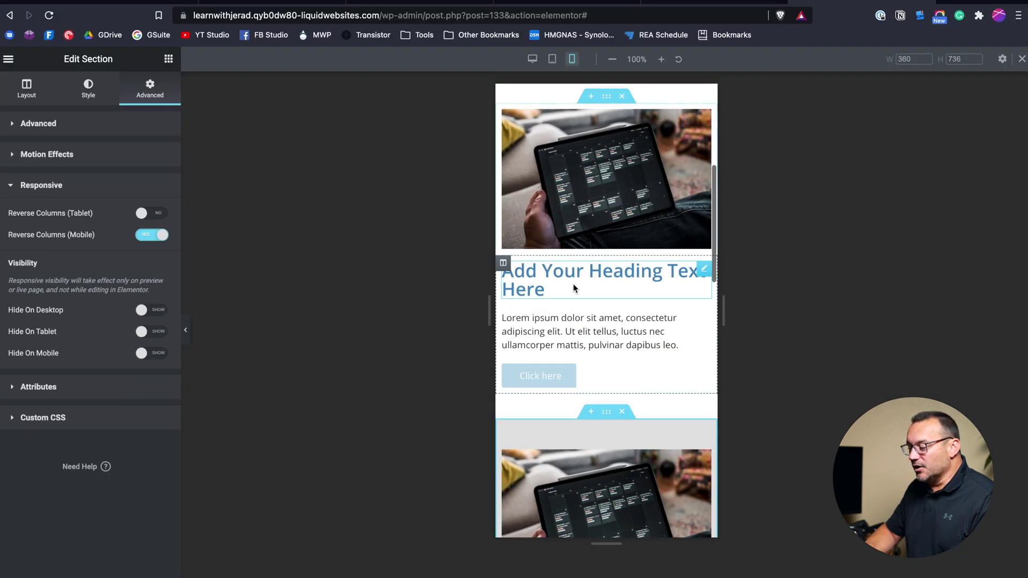
scroll(573, 287, down, 1)
- Switch to the desktop preview and scroll through the alternating image/text sections
click(533, 59)
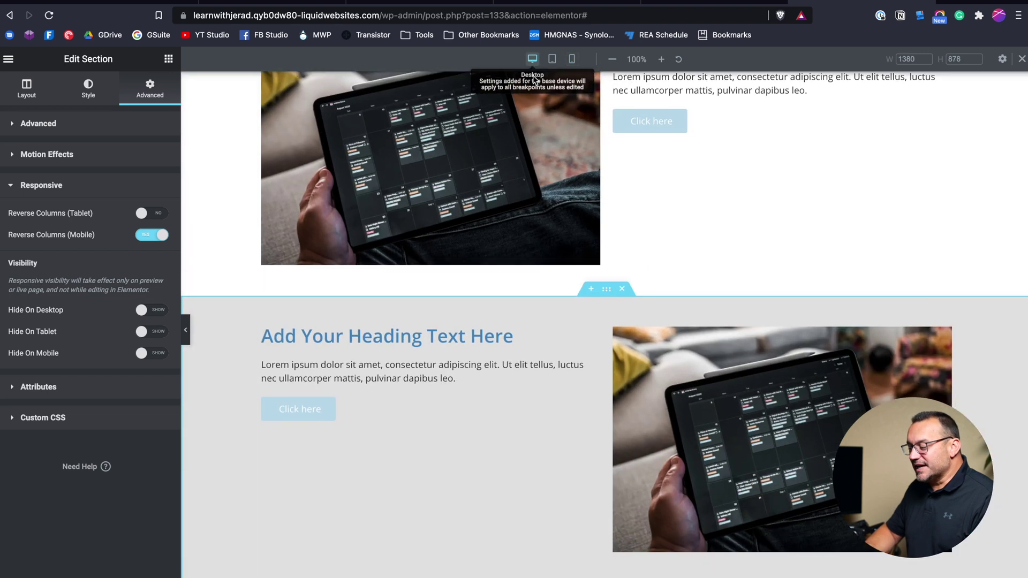
scroll(532, 269, up, 10)
scroll(531, 265, down, 10)
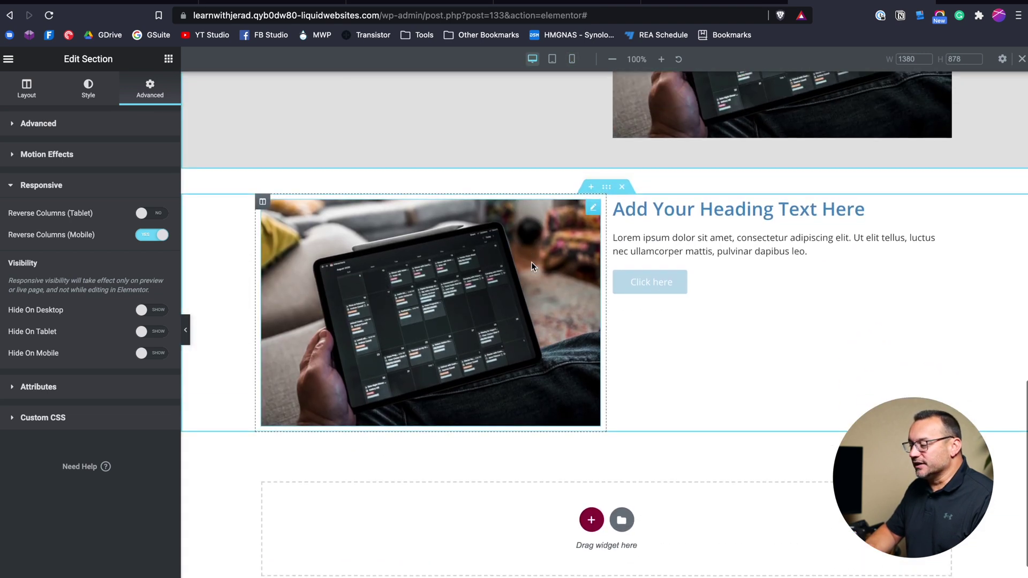
- Return to the 768 px tablet preview and scroll back up the page
click(552, 59)
scroll(545, 206, up, 5)
scroll(546, 206, up, 3)
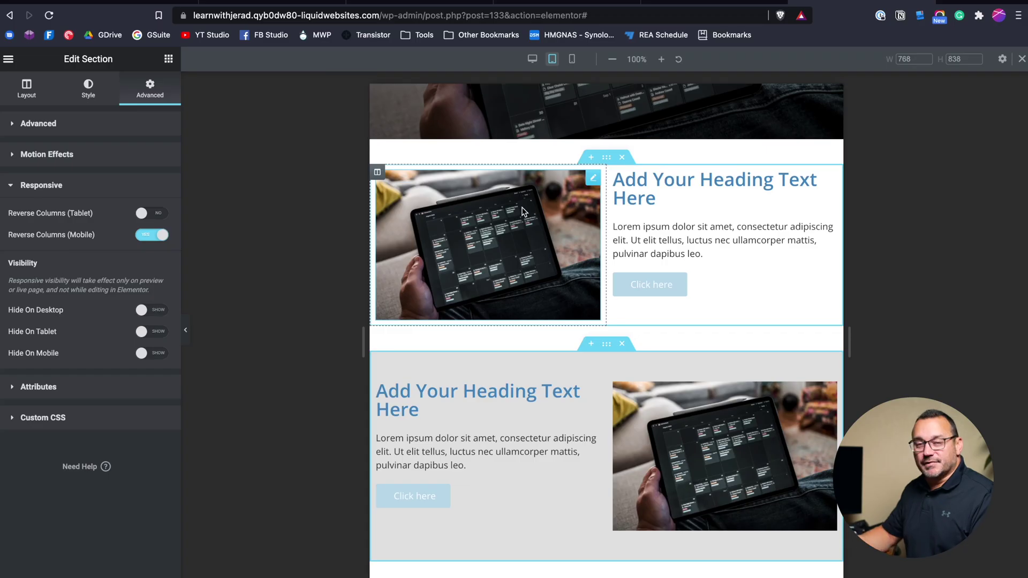
- In the 1380 px desktop preview, select the hero section and show its Layout settings (480 px minimum height)
scroll(524, 211, up, 1)
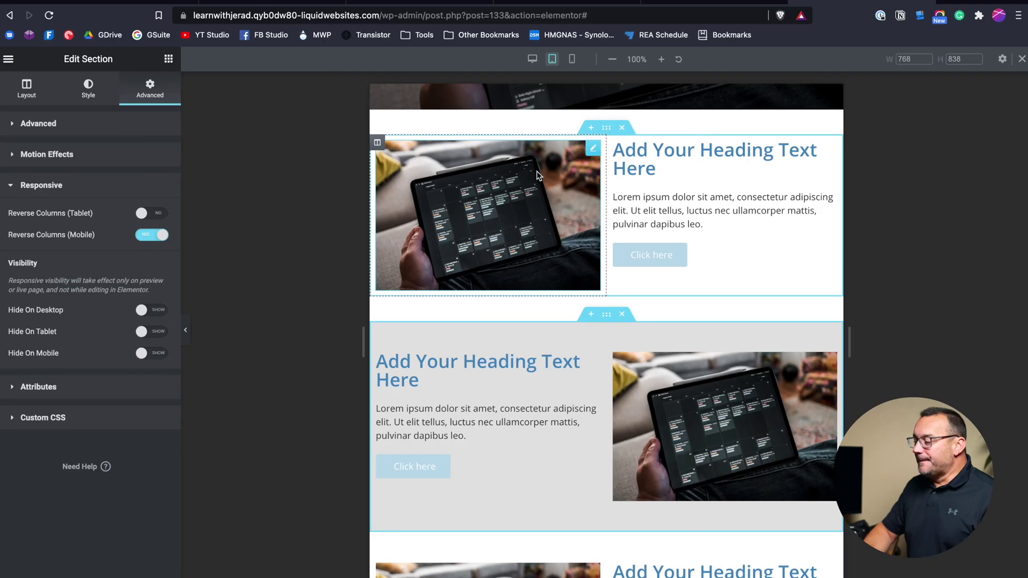
scroll(536, 198, up, 6)
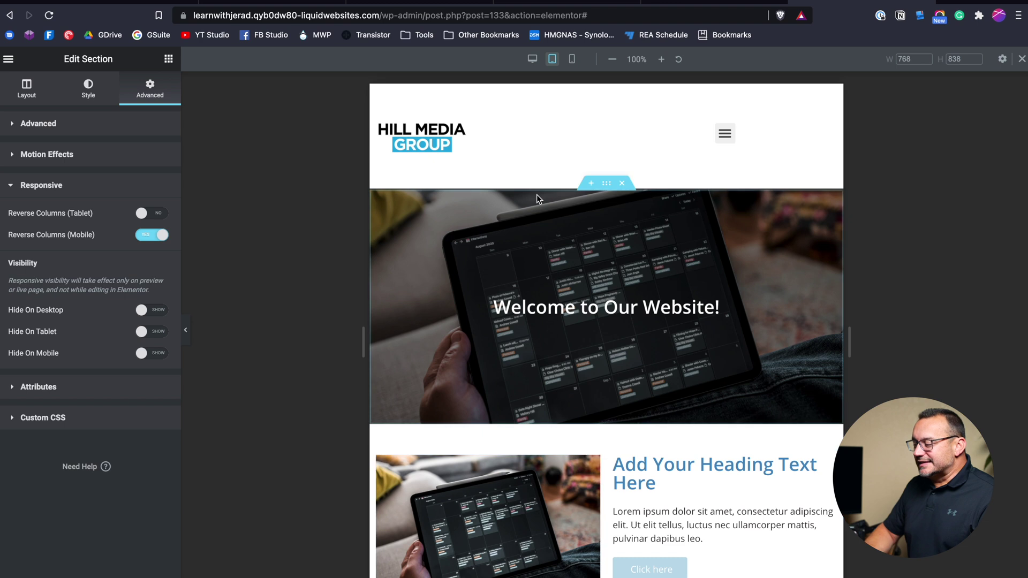
click(533, 59)
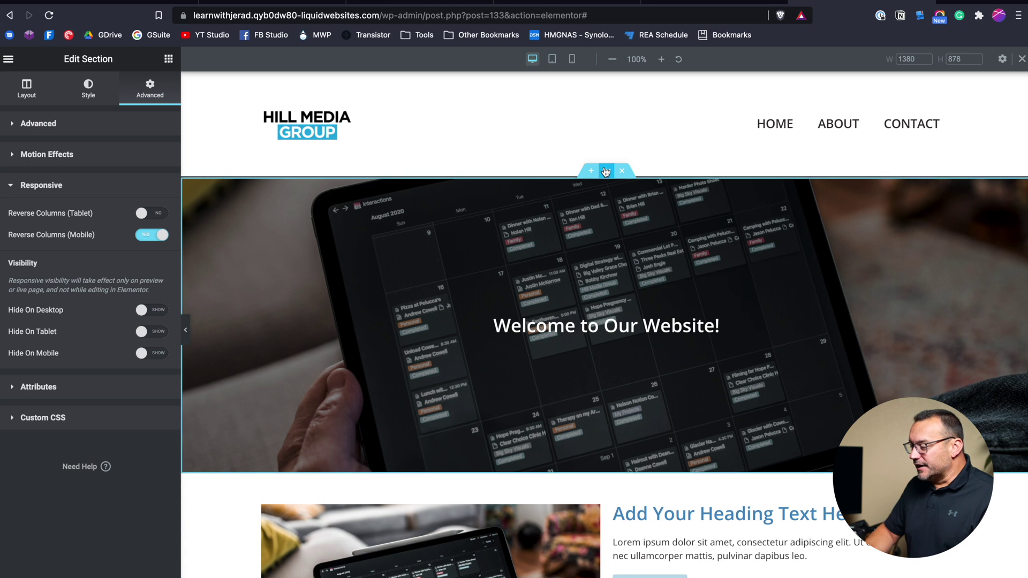
click(605, 172)
click(19, 93)
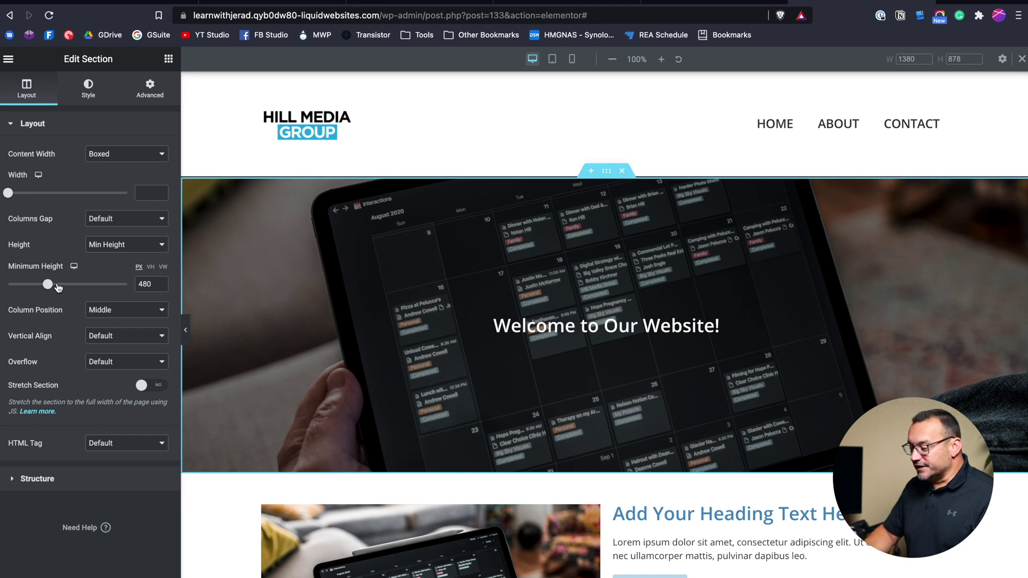
- Raise the hero's desktop minimum height to 720 px, then view it at tablet width
mouse_move(49, 285)
mouse_down()
mouse_move(82, 286)
mouse_move(69, 286)
mouse_up()
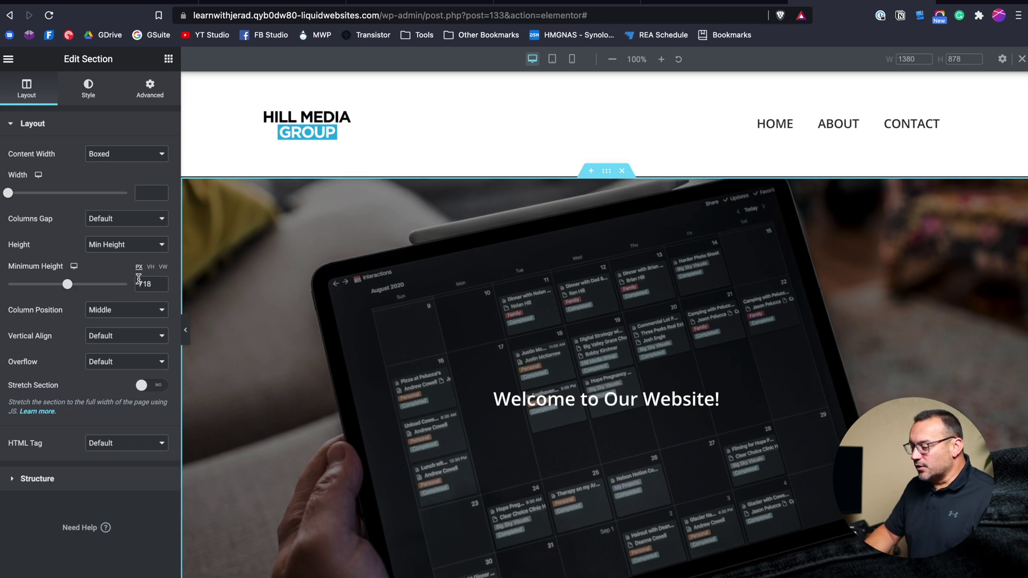
double_click(161, 282)
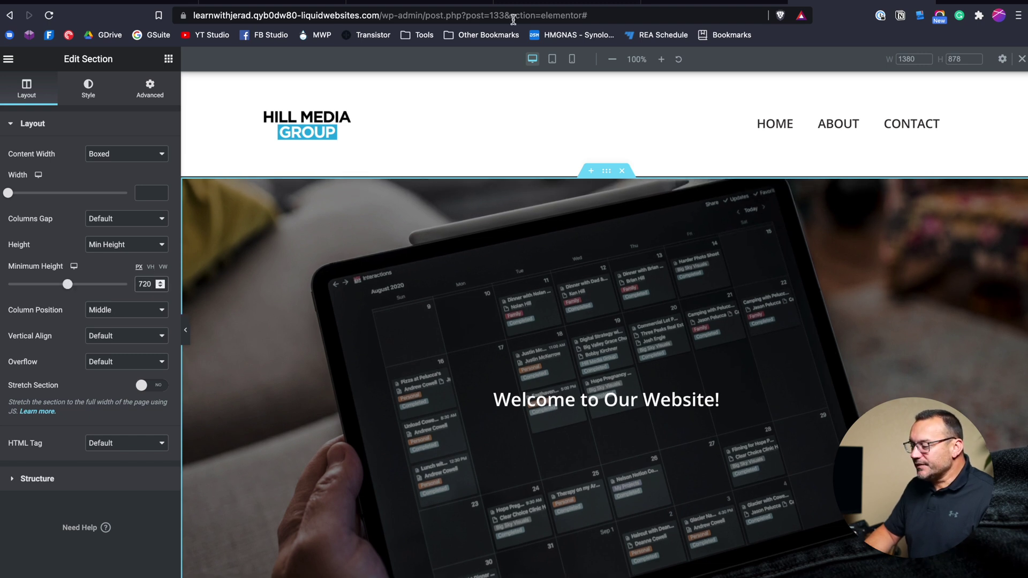
click(553, 60)
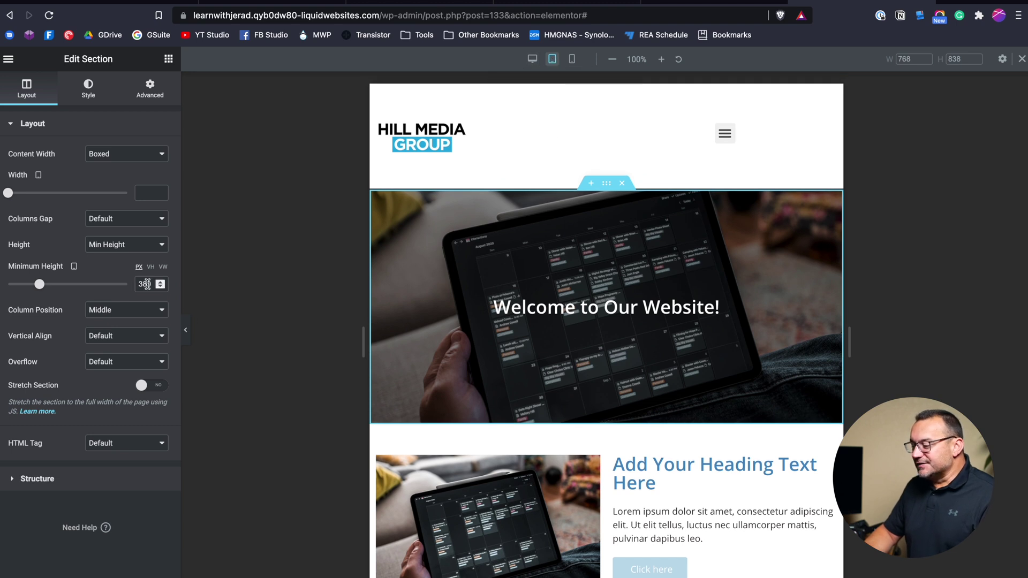
- Set the hero's mobile minimum height to 200 px, then go back to the tablet preview
click(573, 58)
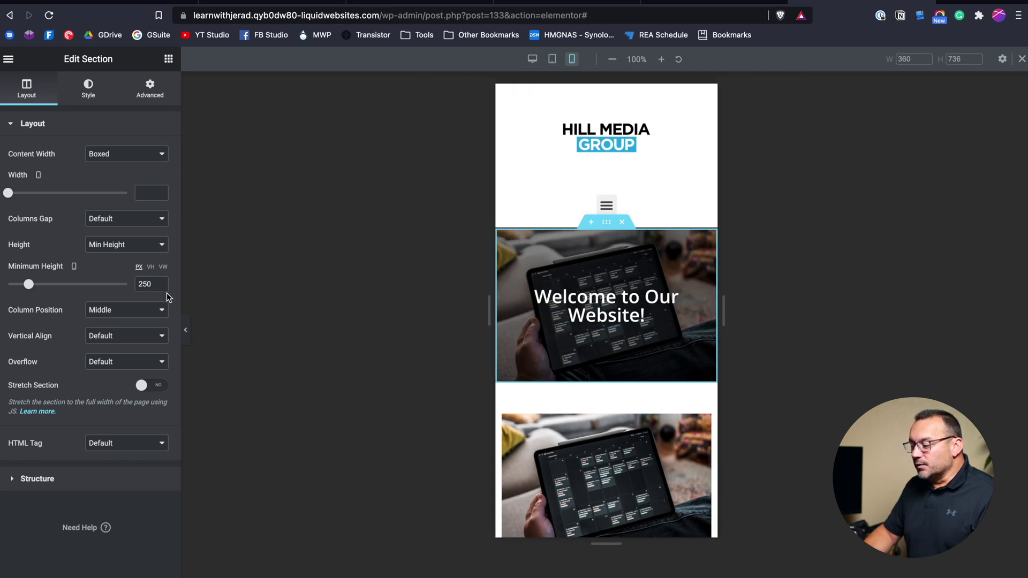
key(BackSpace)
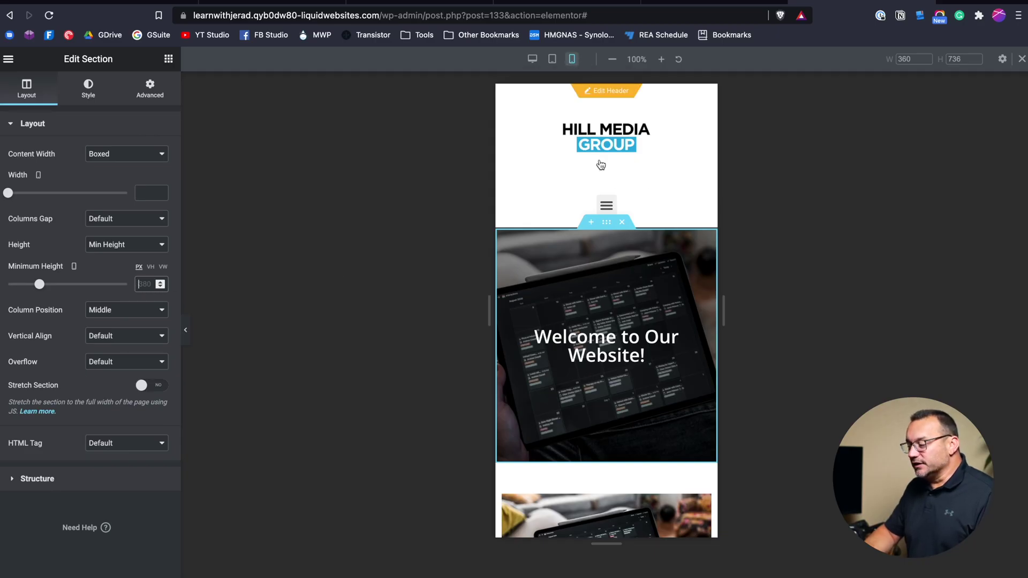
drag(40, 287, 26, 287)
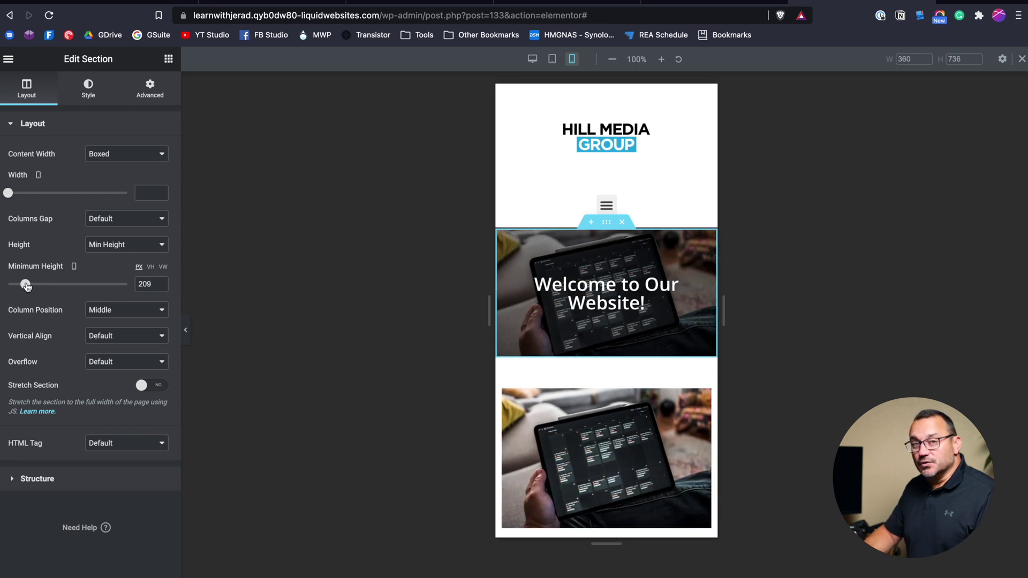
click(161, 288)
click(161, 288)
click(161, 288)
click(161, 288)
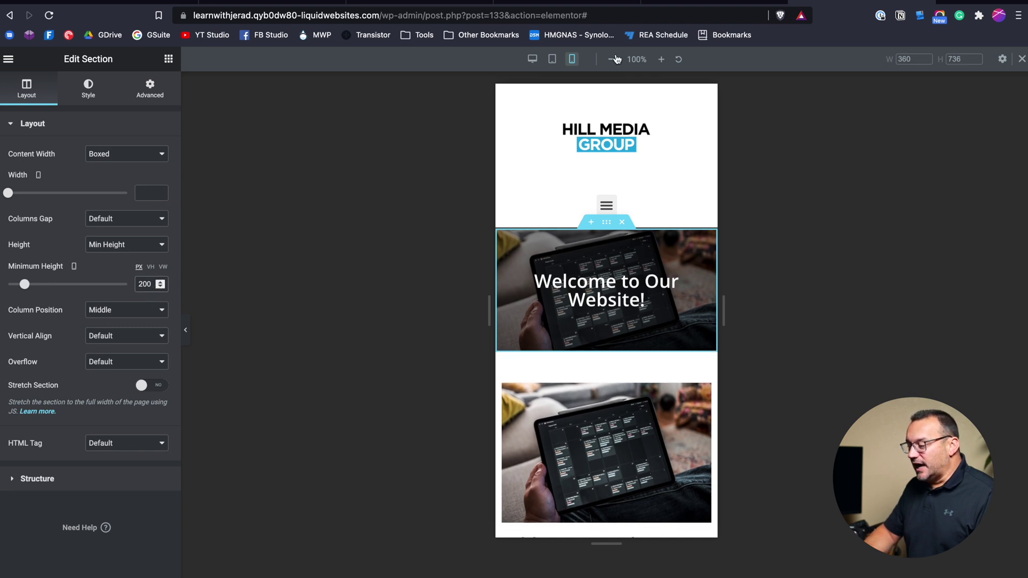
click(552, 59)
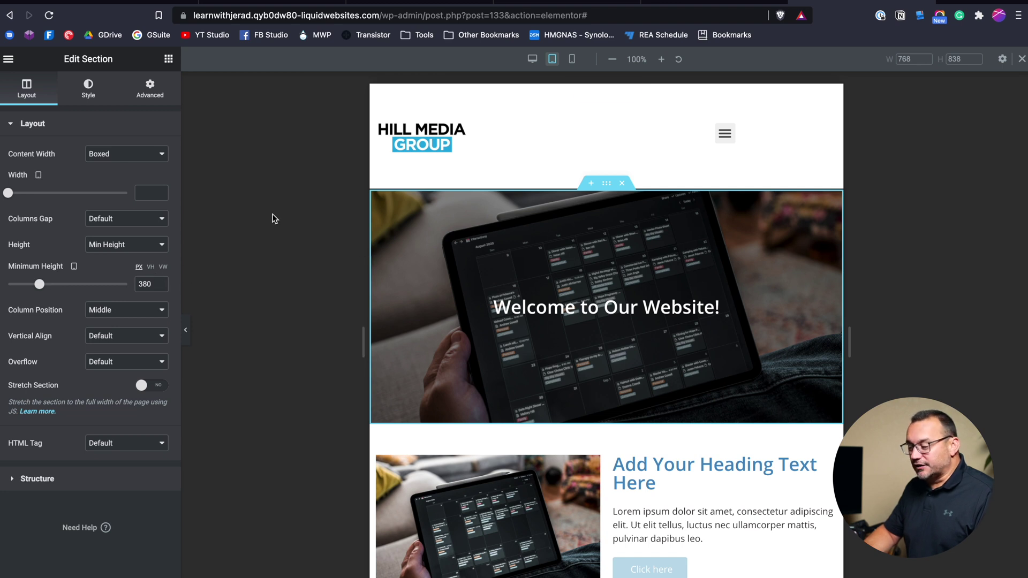
- In the desktop preview, lower the hero's minimum height from about 489 to 480 px
click(533, 59)
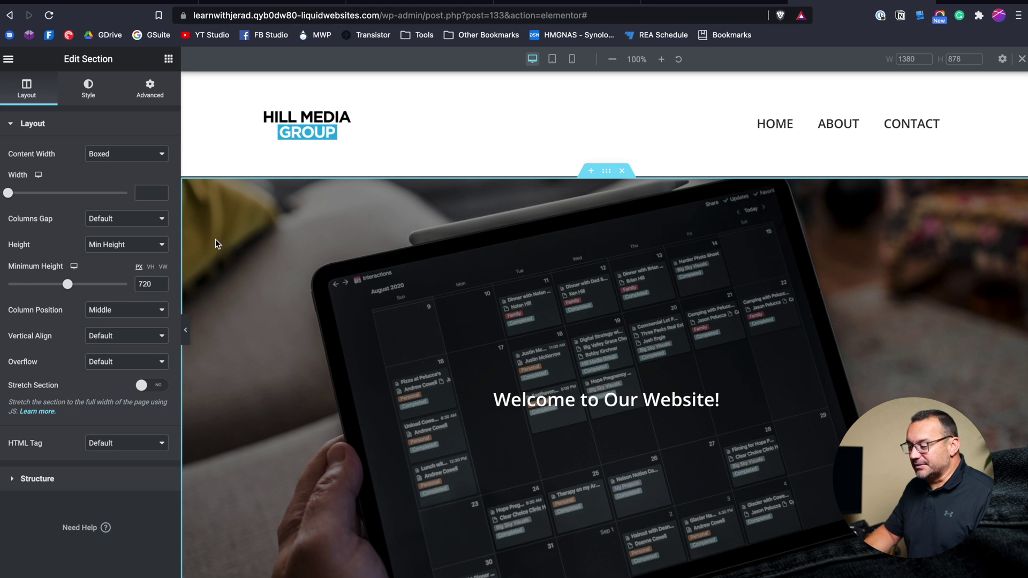
drag(68, 287, 49, 288)
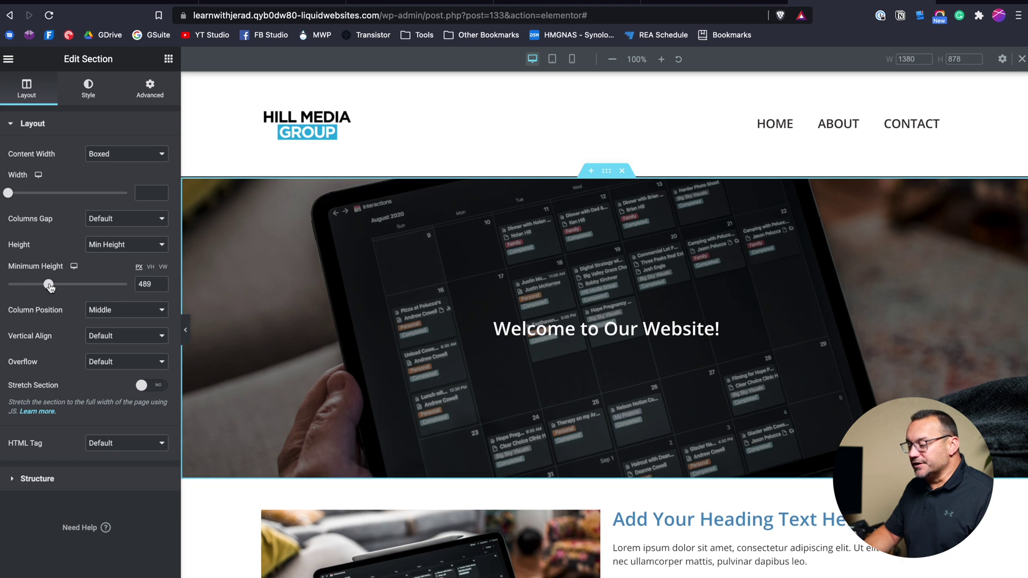
click(160, 287)
click(160, 287)
click(160, 287)
click(160, 288)
click(160, 287)
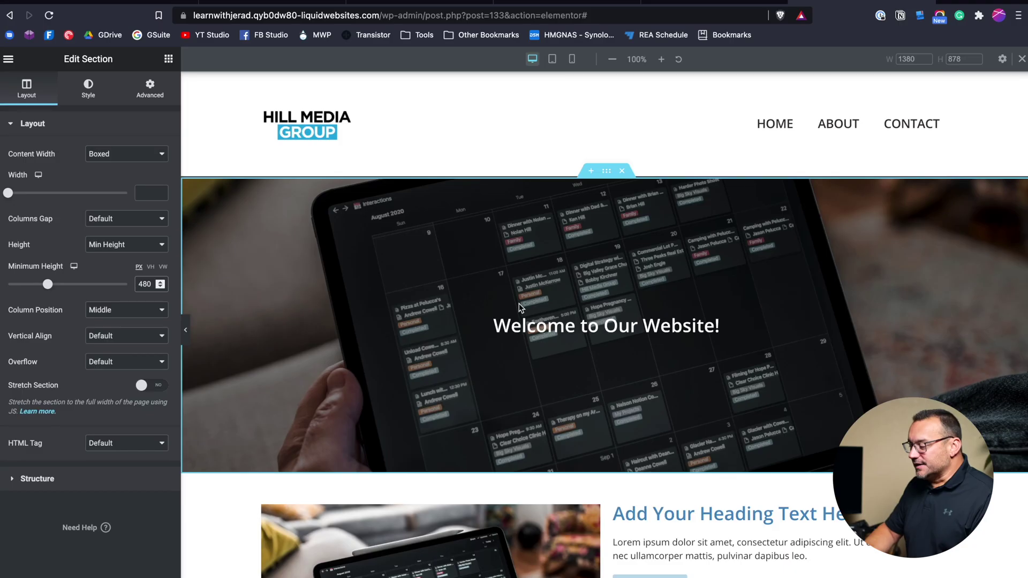
- Switch to the 360 px mobile preview and scroll to check the 200 px hero and image-first sections
scroll(504, 300, down, 3)
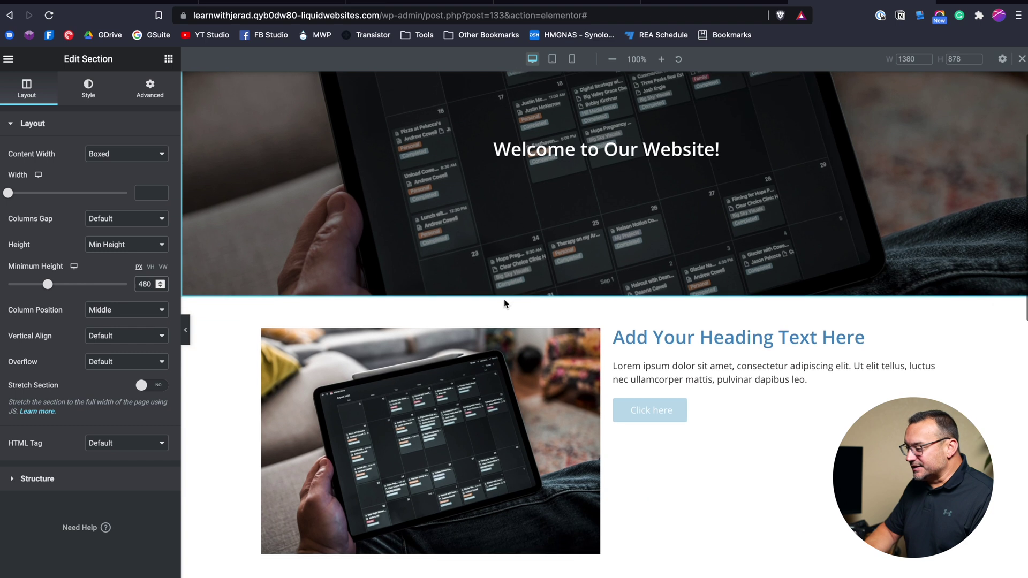
click(573, 59)
scroll(592, 423, up, 5)
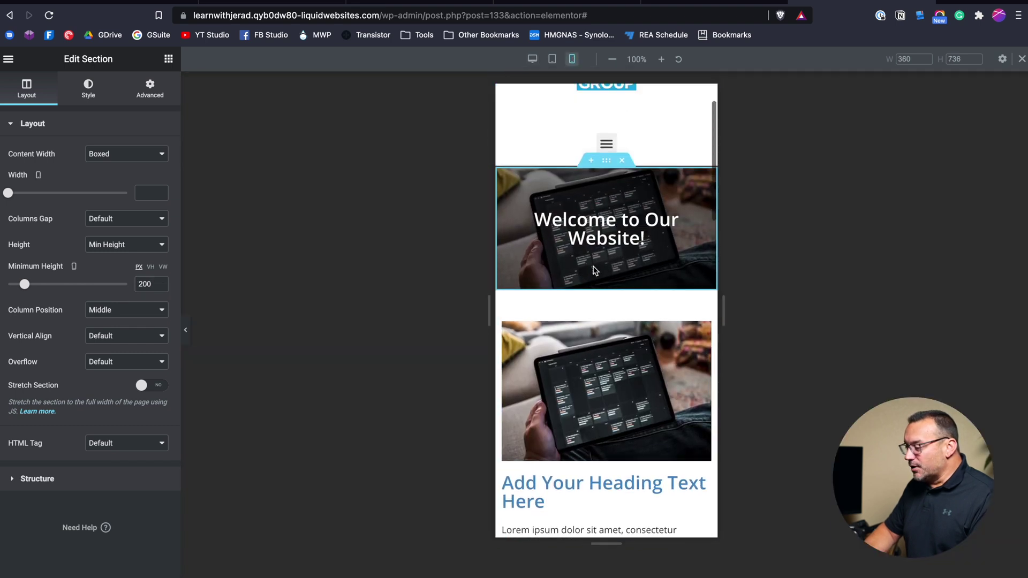
scroll(596, 440, down, 3)
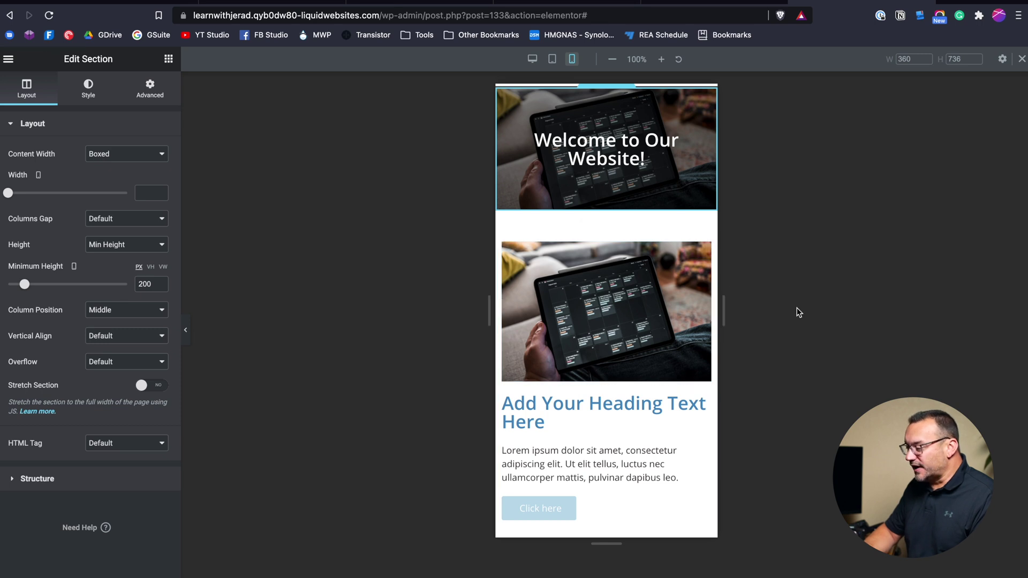
scroll(577, 320, down, 5)
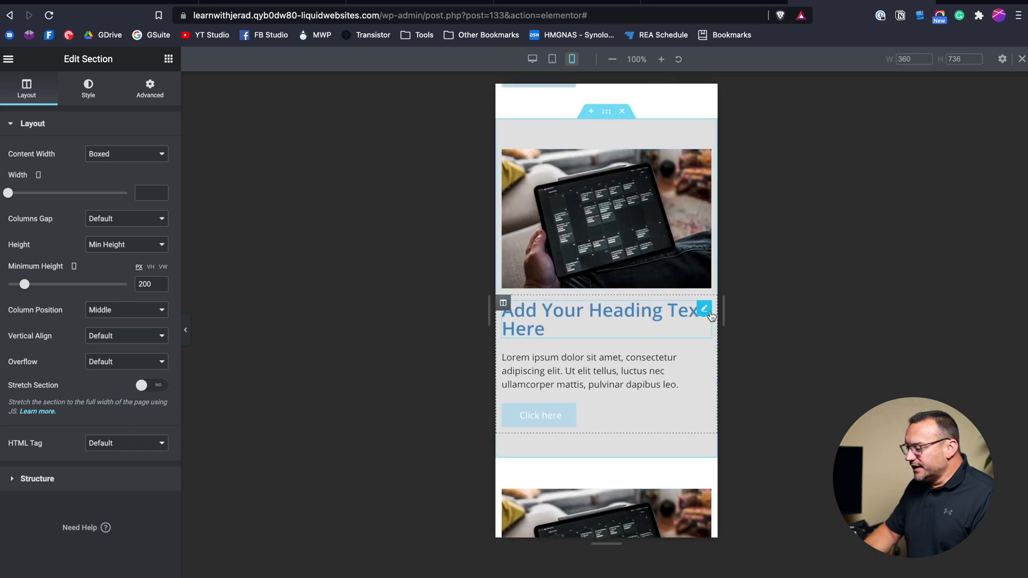
scroll(687, 246, up, 2)
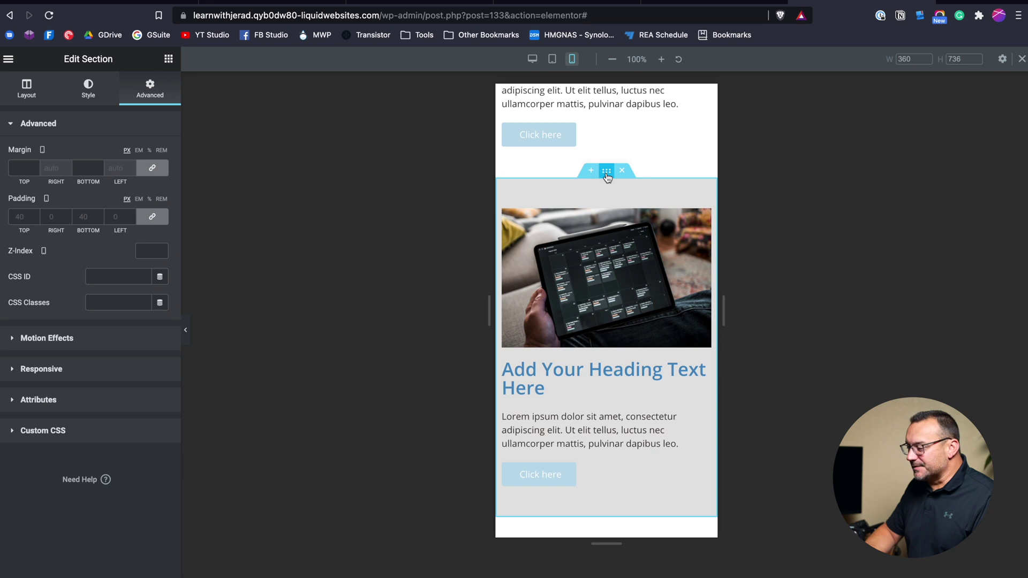
click(533, 59)
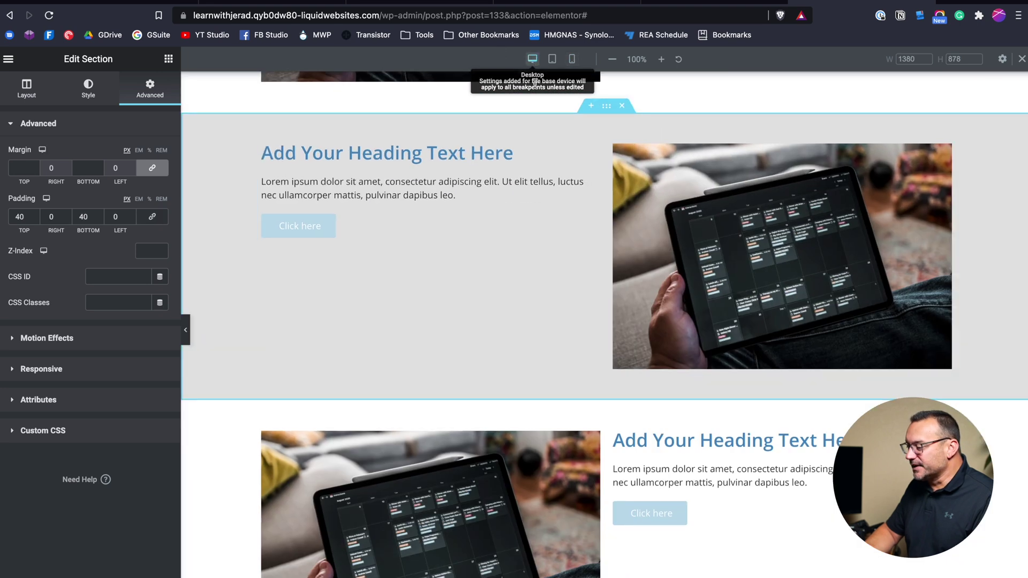
scroll(546, 183, up, 5)
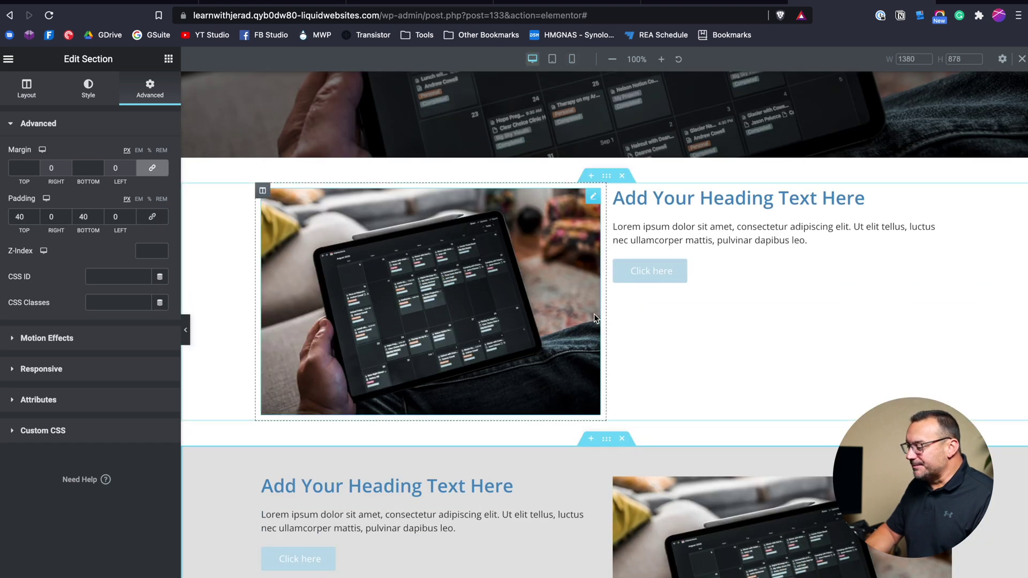
click(609, 179)
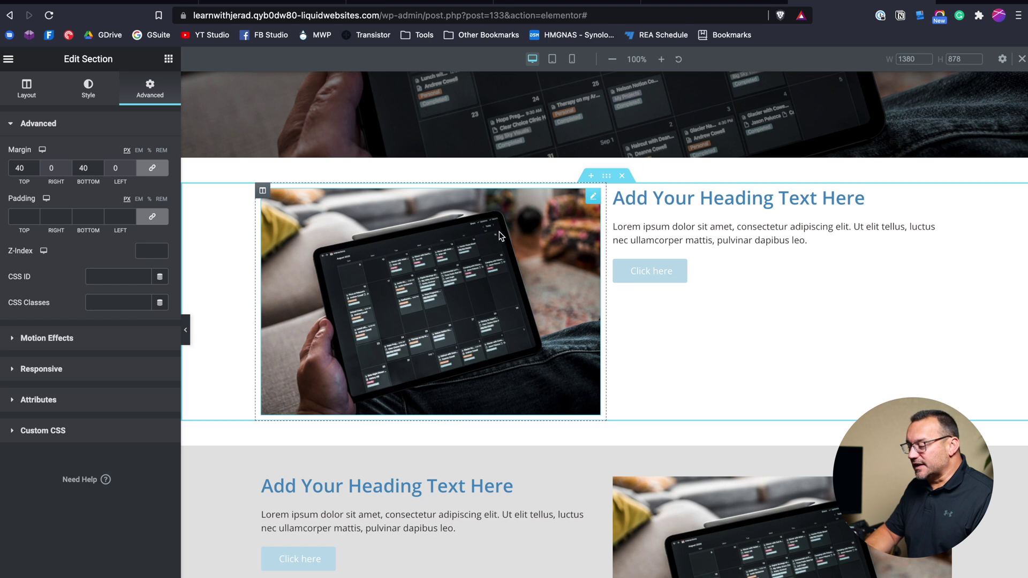
scroll(500, 236, down, 5)
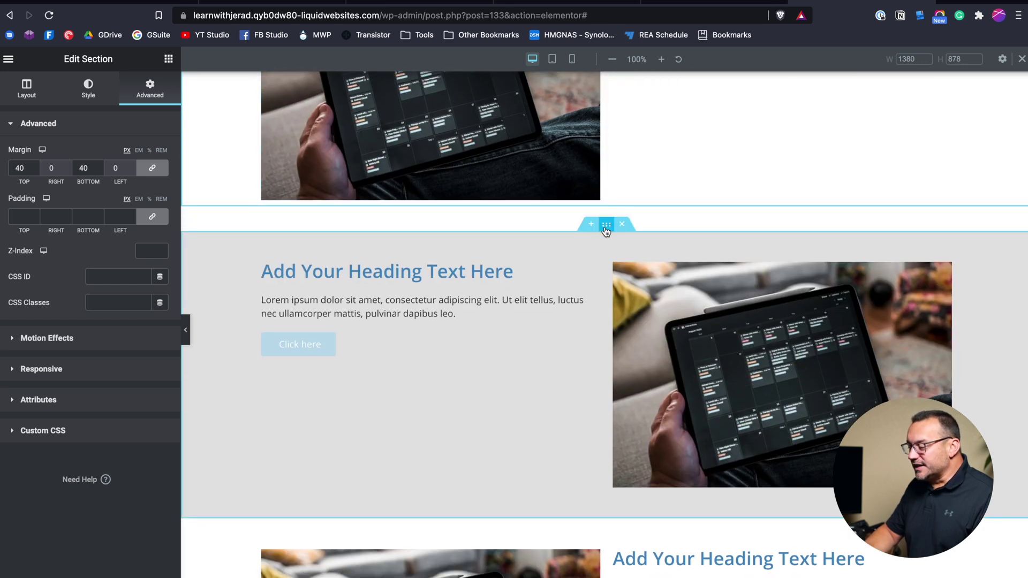
click(606, 229)
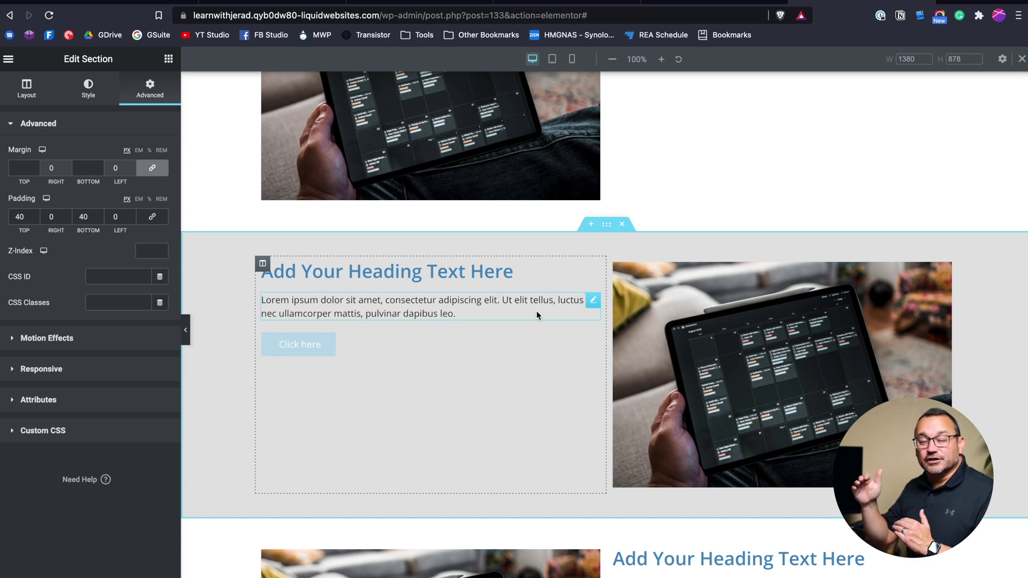
scroll(537, 315, down, 7)
scroll(537, 315, down, 1)
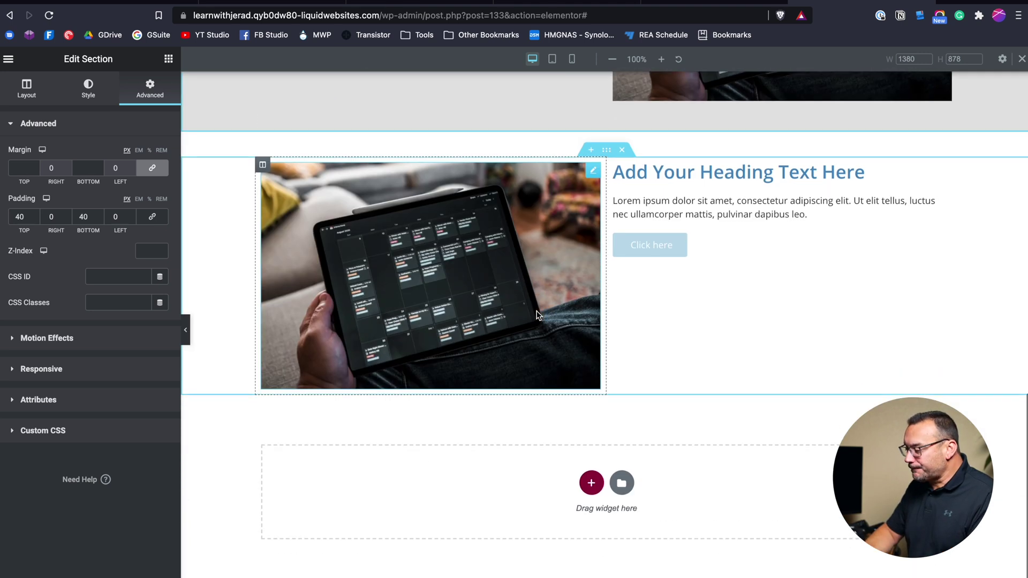
scroll(537, 315, up, 7)
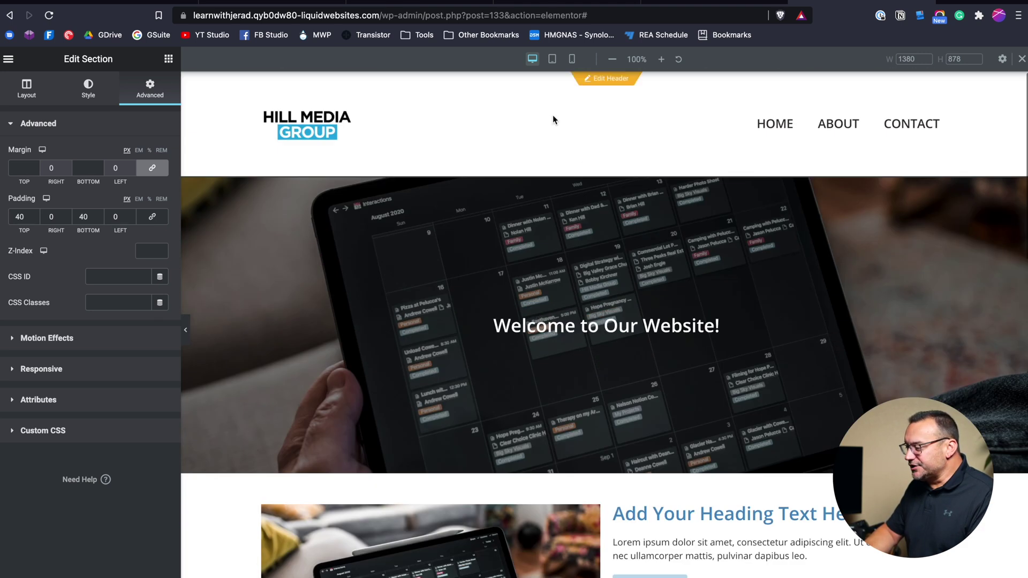
click(572, 59)
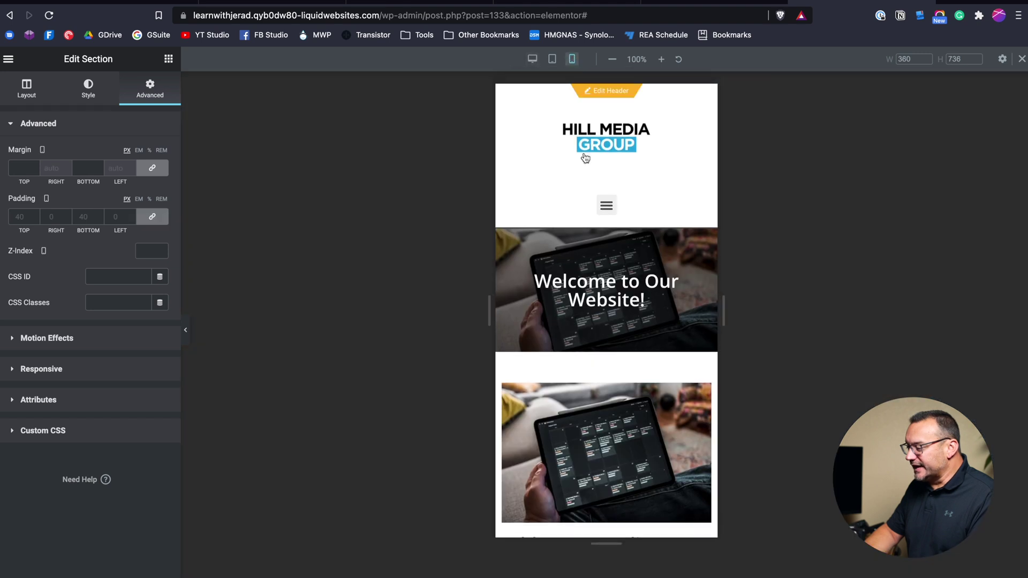
scroll(627, 385, down, 7)
scroll(628, 391, down, 8)
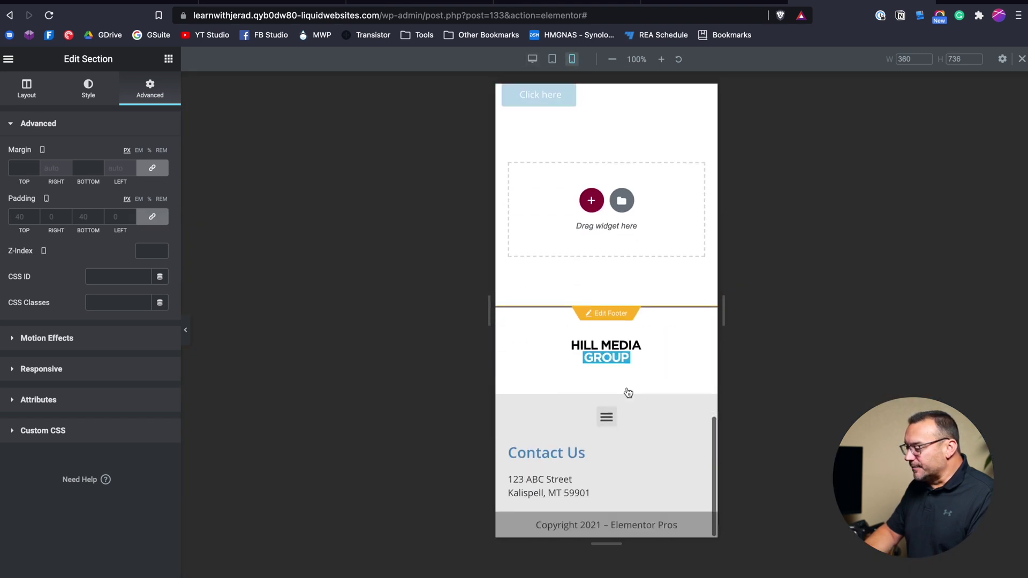
scroll(628, 393, up, 15)
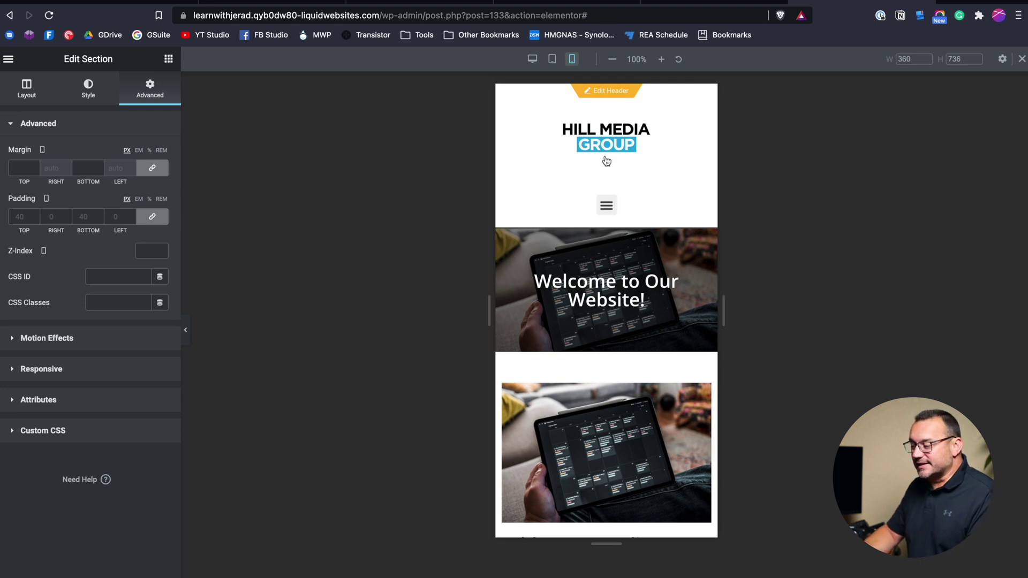
click(606, 207)
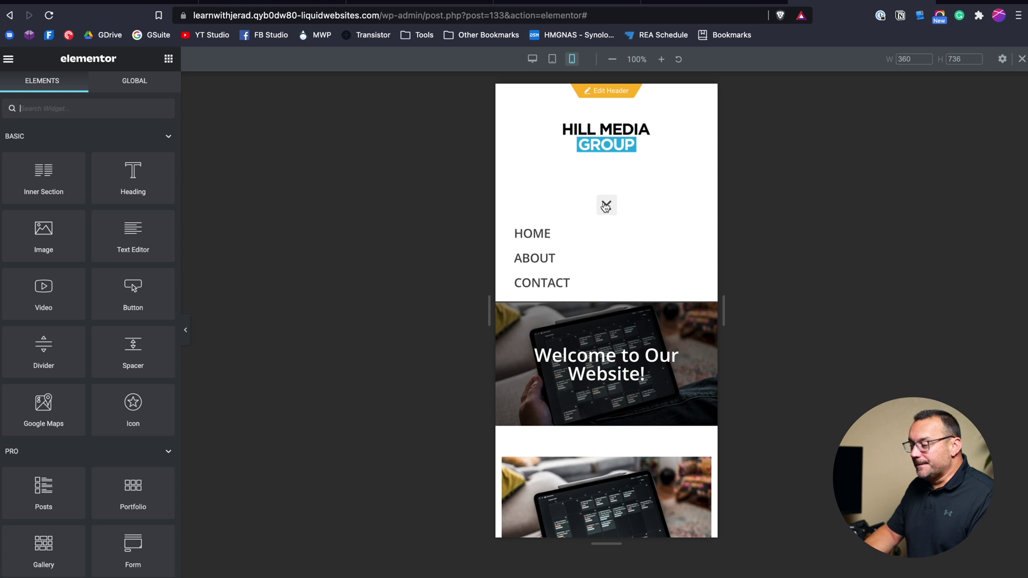
click(605, 207)
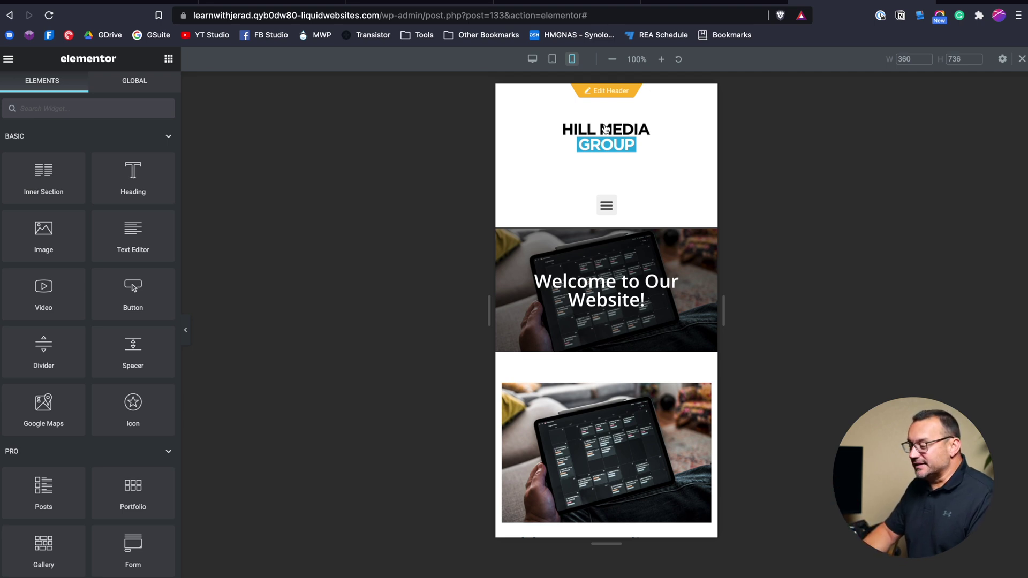
scroll(642, 182, down, 15)
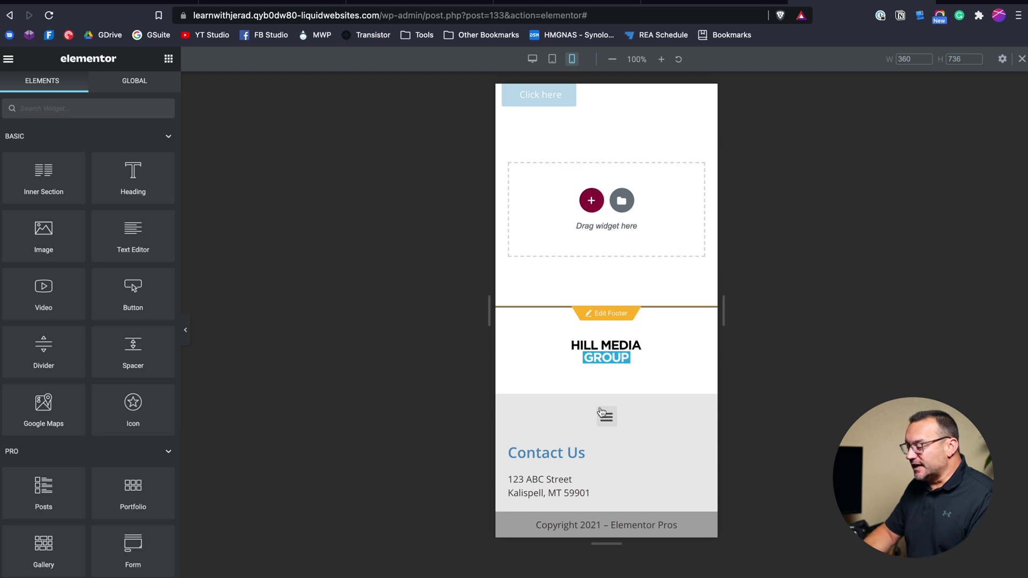
click(608, 417)
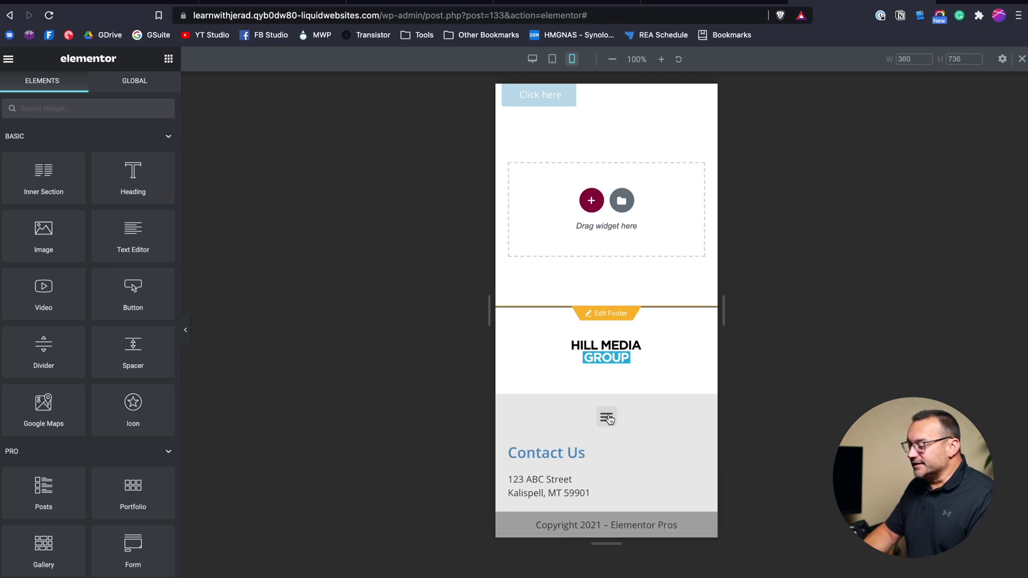
click(609, 418)
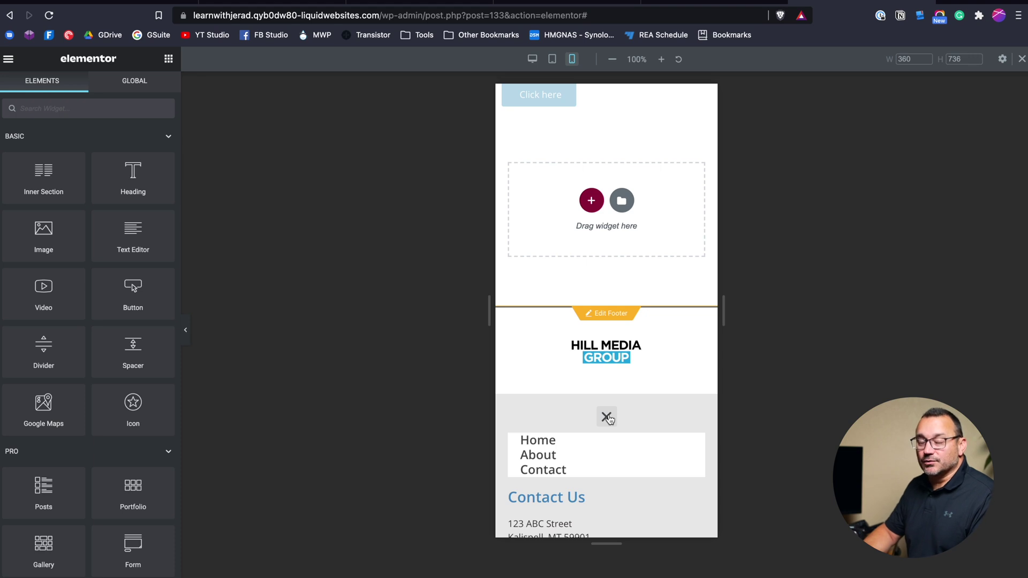
click(608, 418)
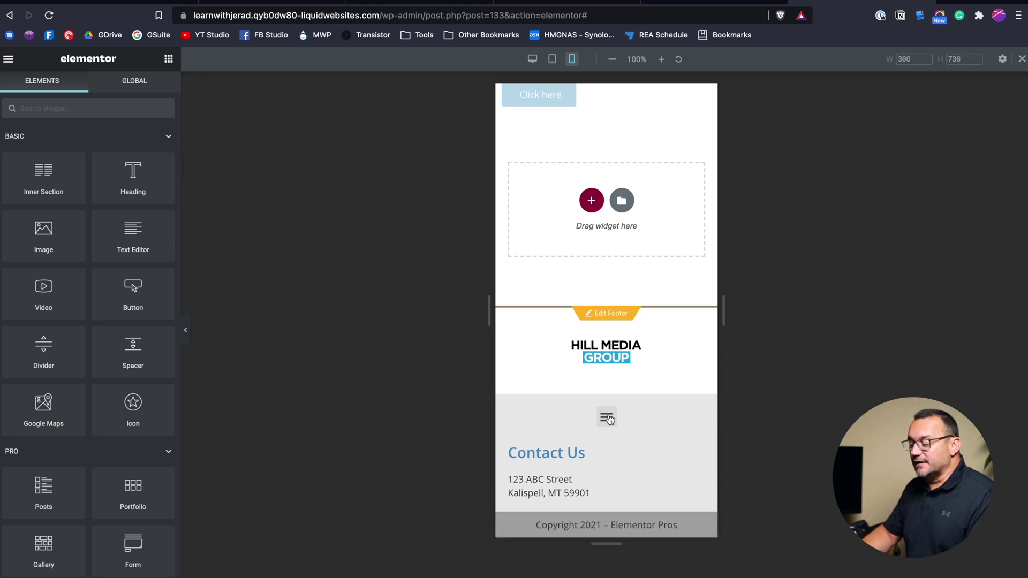
click(609, 417)
click(608, 418)
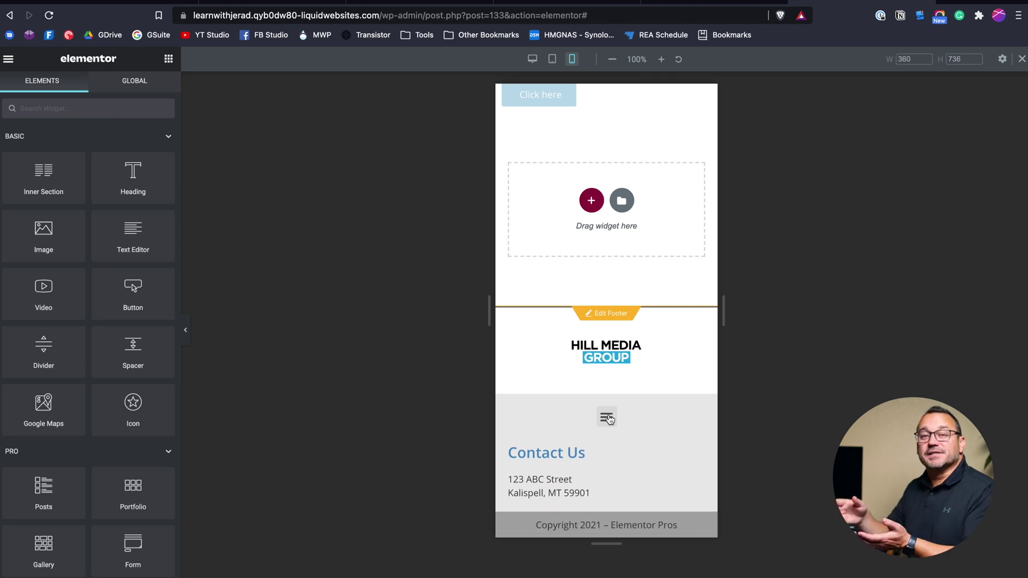